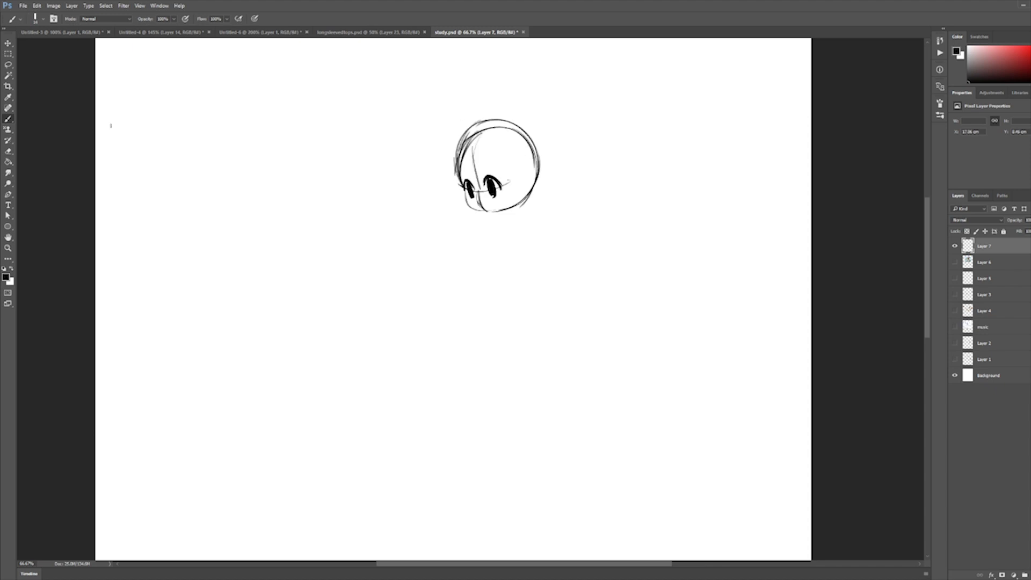
- Erase the guide lines across the face and redraw the brow, smile and rounded cheek and chin outline
key(e)
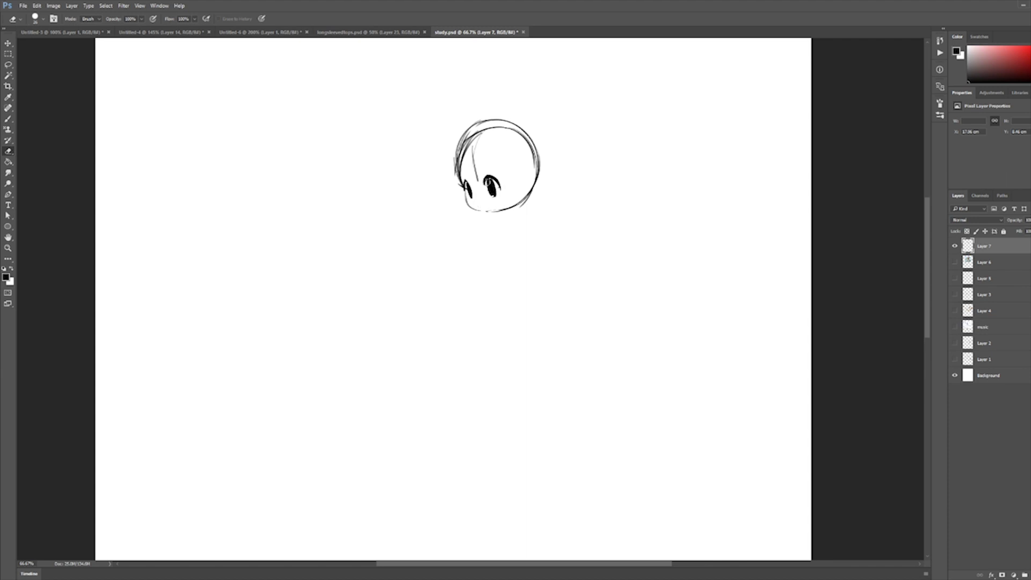
key(b)
drag(460, 170, 478, 205)
drag(464, 192, 486, 211)
drag(518, 197, 489, 213)
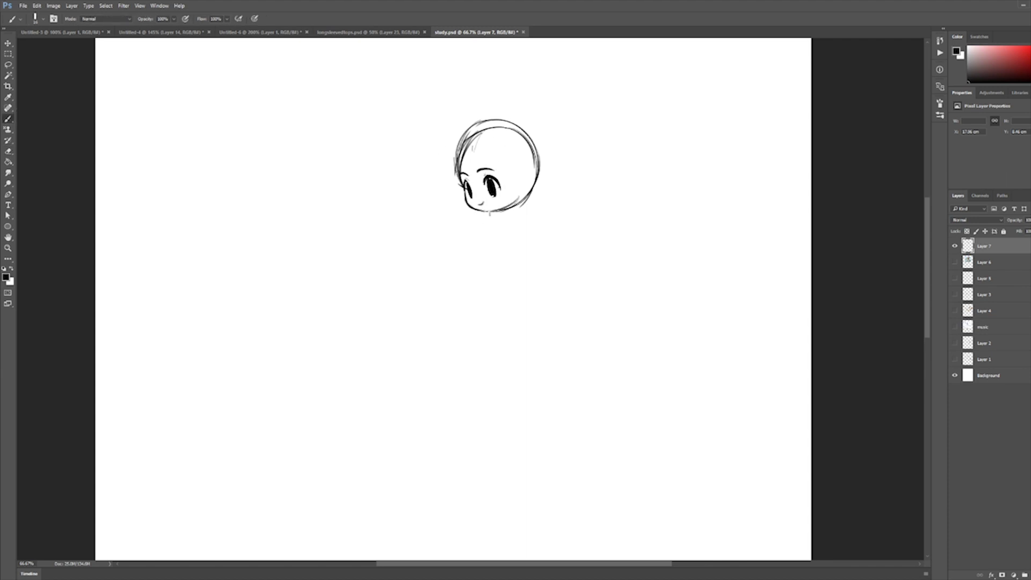
- Sketch two pointed fox ears with jagged fur tips on top of the head
mouse_move(482, 133)
mouse_down()
mouse_move(512, 122)
mouse_move(500, 111)
mouse_move(449, 114)
mouse_move(451, 156)
mouse_up()
mouse_move(453, 115)
mouse_down()
mouse_move(473, 131)
mouse_move(452, 140)
mouse_up()
drag(449, 125, 466, 133)
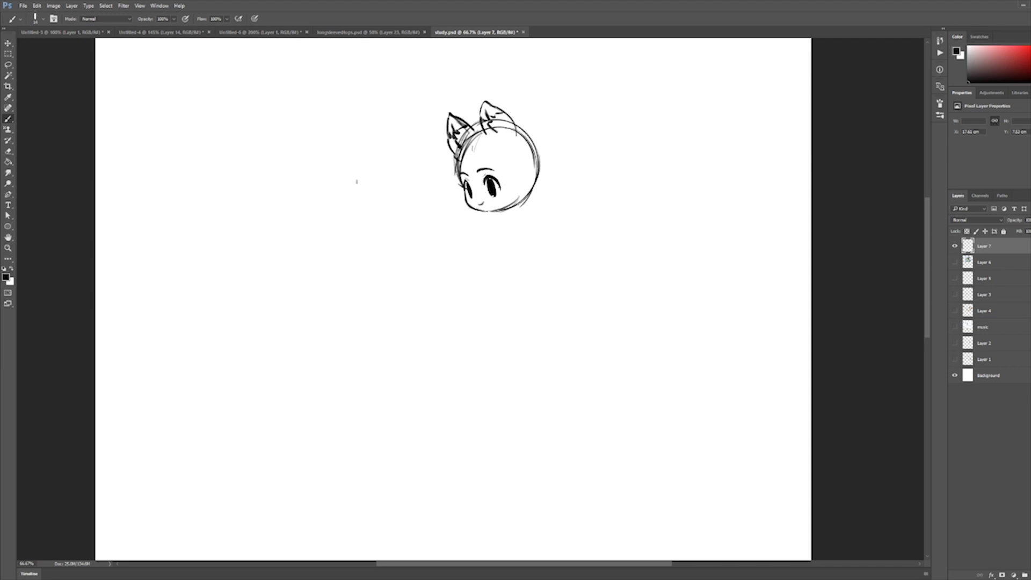
- Rough in the small seated body, bent legs and bushy tail beneath the head
mouse_move(516, 127)
mouse_down()
mouse_move(533, 195)
mouse_move(506, 238)
mouse_move(515, 246)
mouse_up()
mouse_move(497, 242)
mouse_down()
mouse_move(504, 249)
mouse_move(486, 267)
mouse_move(521, 237)
mouse_move(571, 231)
mouse_move(543, 254)
mouse_up()
mouse_move(540, 253)
mouse_down()
mouse_move(513, 245)
mouse_move(556, 250)
mouse_up()
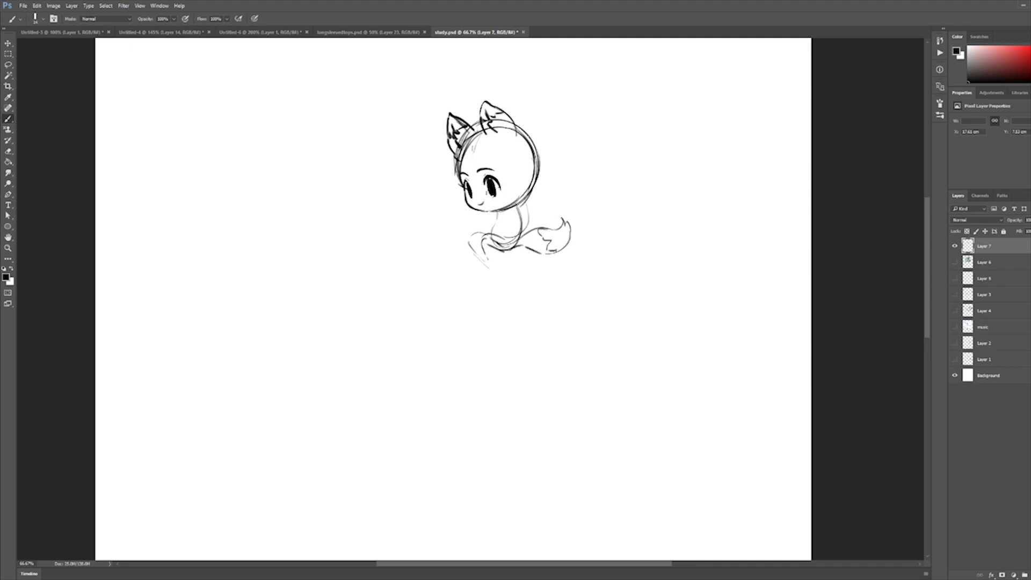
- Erase the surplus construction circles around the head and behind the back
key(e)
mouse_move(513, 212)
mouse_down()
mouse_move(504, 207)
mouse_move(525, 229)
mouse_move(536, 139)
mouse_move(483, 127)
mouse_move(459, 151)
mouse_move(456, 179)
mouse_up()
- Sketch a loose front hair strand and define the supporting arm, hand, bent legs and feet
click(7, 119)
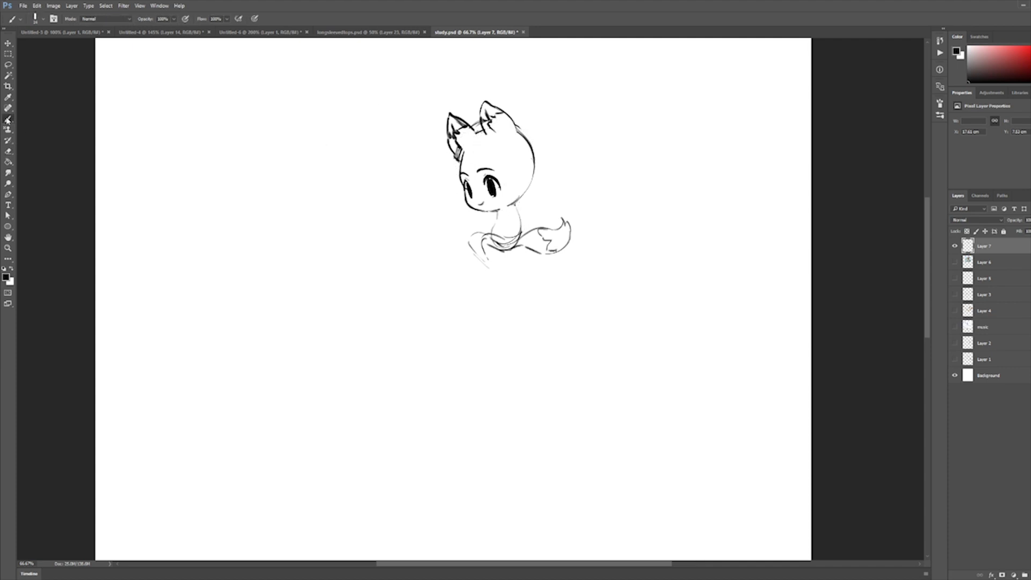
mouse_move(462, 132)
mouse_down()
mouse_move(478, 120)
mouse_move(469, 231)
mouse_move(465, 178)
mouse_move(462, 228)
mouse_up()
drag(510, 205, 535, 260)
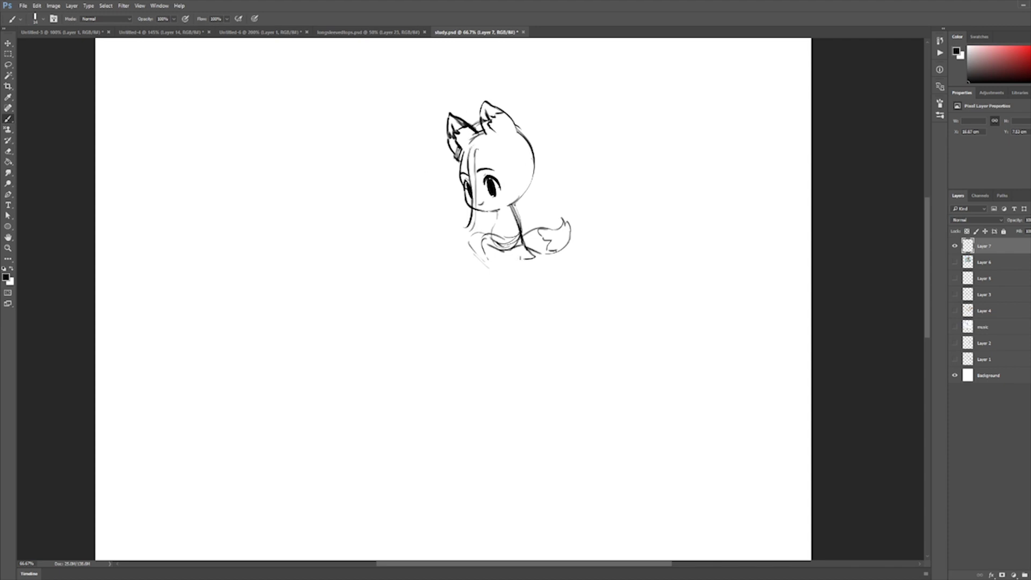
drag(508, 207, 514, 215)
drag(507, 215, 517, 251)
key(ctrl+z)
drag(472, 234, 497, 277)
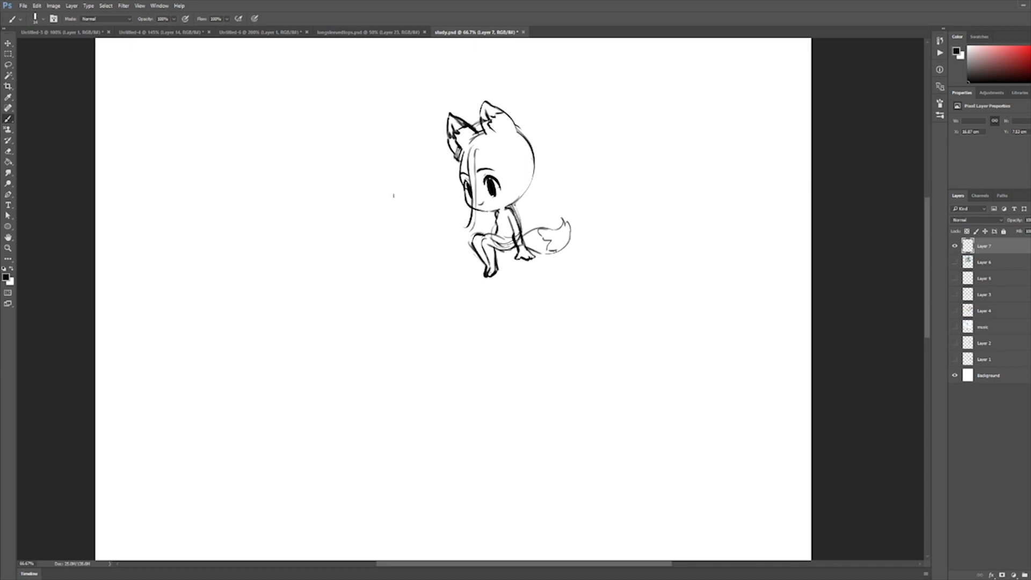
drag(460, 229, 436, 236)
key(ctrl+alt+z)
key(ctrl+alt+z)
- Sketch the hair sweeping back from the forehead and erase the loose strand crossing the face
drag(480, 148, 530, 188)
click(7, 151)
drag(476, 210, 465, 229)
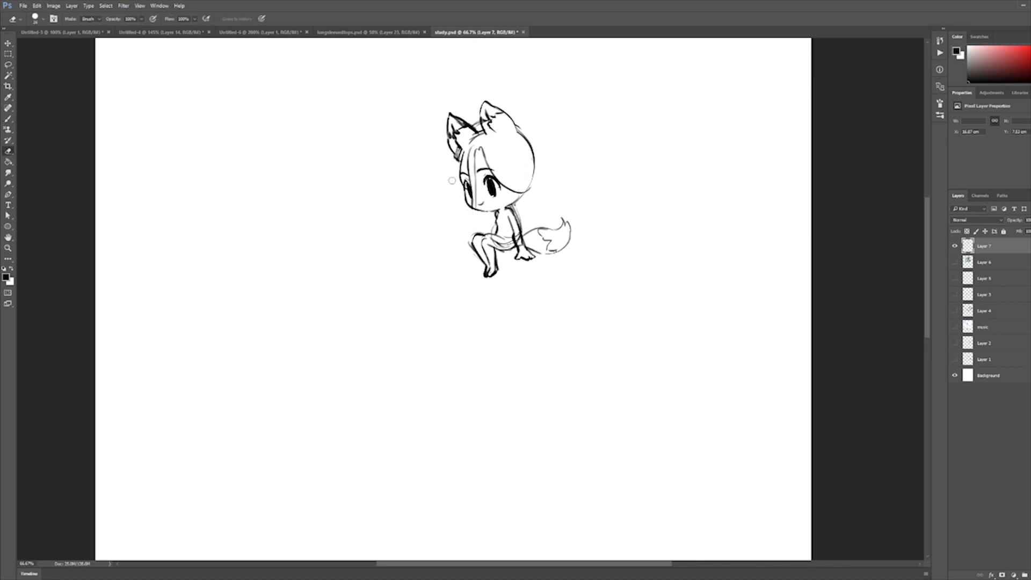
mouse_move(476, 151)
mouse_down()
mouse_move(473, 205)
mouse_move(467, 148)
mouse_up()
key(b)
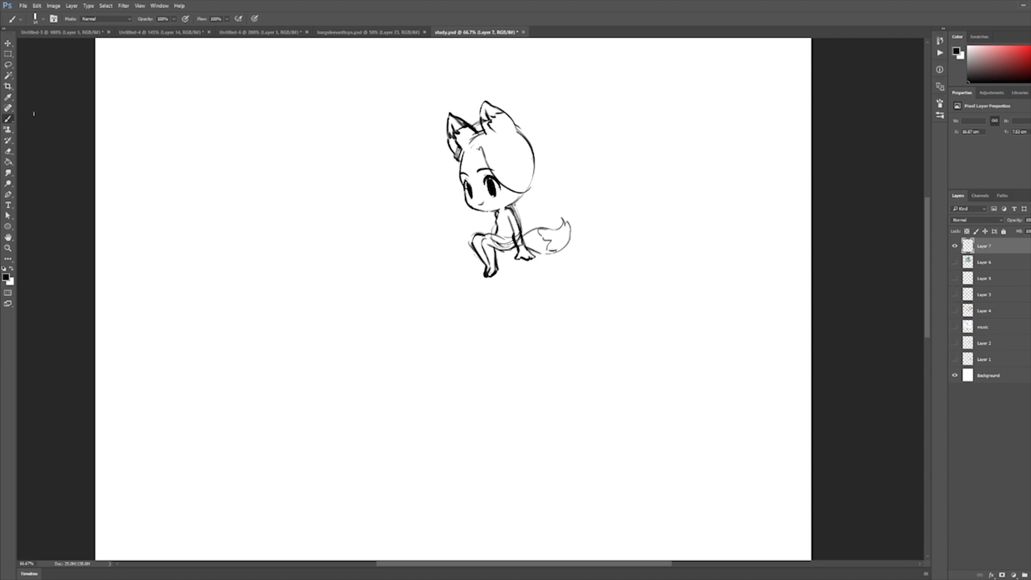
- Sketch the gathered side hair and long locks falling down the back and spreading across the ground
mouse_move(497, 159)
mouse_down()
mouse_move(531, 187)
mouse_move(502, 195)
mouse_move(516, 225)
mouse_up()
key(ctrl+alt+z)
mouse_move(533, 188)
mouse_down()
mouse_move(538, 233)
mouse_move(556, 252)
mouse_move(600, 267)
mouse_up()
drag(588, 257, 566, 270)
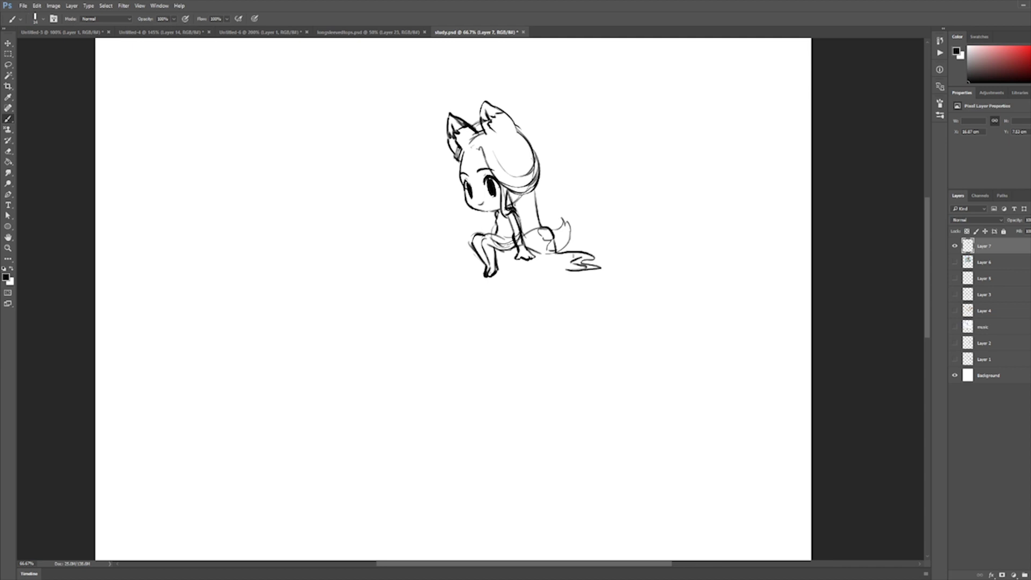
drag(544, 235, 577, 256)
mouse_move(542, 232)
mouse_down()
mouse_move(527, 226)
mouse_move(531, 234)
mouse_up()
mouse_move(528, 225)
mouse_down()
mouse_move(563, 265)
mouse_move(531, 263)
mouse_up()
drag(525, 239, 528, 249)
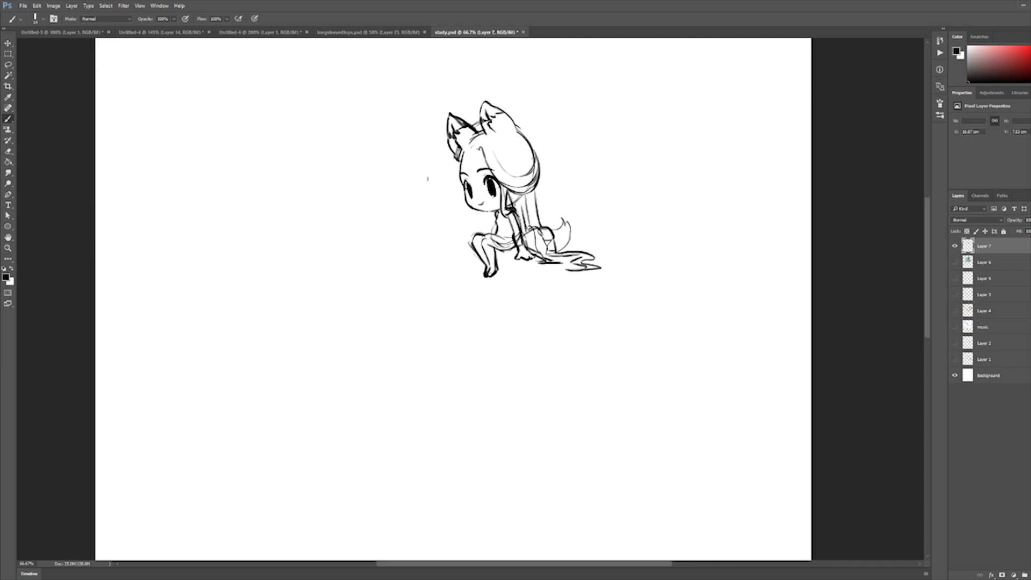
- Sketch a dress with a puffed sleeve and ruffled skirt, erasing the body lines it covers
key(ctrl+alt+z)
drag(515, 214, 522, 250)
key(e)
mouse_move(505, 194)
mouse_down()
mouse_move(517, 215)
mouse_move(509, 242)
mouse_move(480, 240)
mouse_move(464, 264)
mouse_move(495, 263)
mouse_up()
click(8, 119)
mouse_move(492, 239)
mouse_down()
mouse_move(515, 248)
mouse_move(470, 242)
mouse_move(497, 250)
mouse_move(516, 221)
mouse_move(477, 238)
mouse_move(477, 261)
mouse_move(461, 263)
mouse_up()
key(e)
key(b)
- Adjust the front of the ruffled skirt with a lasso selection to make the hem narrower
key(l)
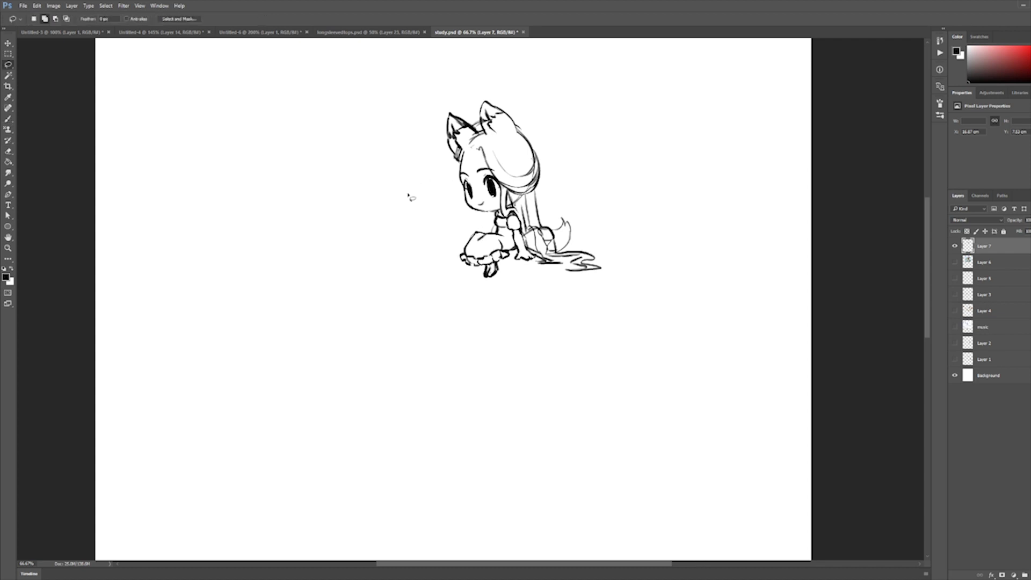
mouse_move(457, 217)
mouse_down()
mouse_move(490, 231)
mouse_move(485, 253)
mouse_move(471, 250)
mouse_move(461, 267)
mouse_up()
key(ctrl+d)
key(b)
key(e)
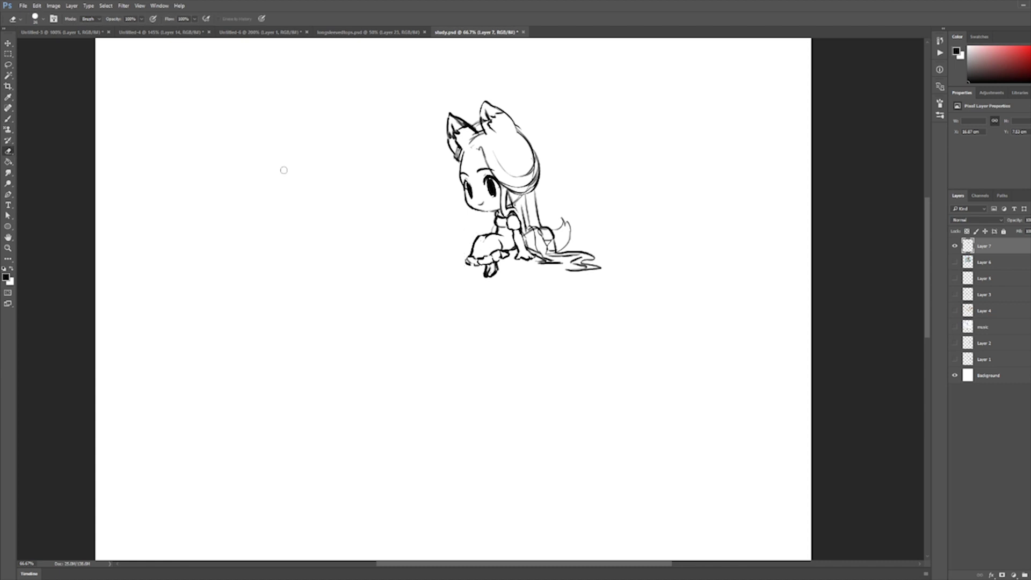
- Sketch the fringe, the locks framing the face and a flower ornament behind the head
key(b)
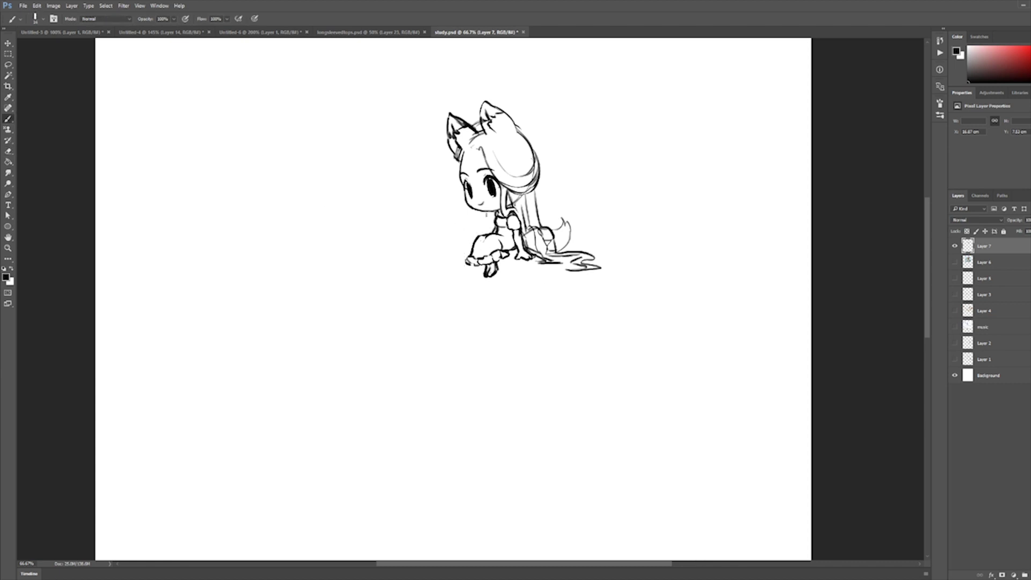
drag(485, 210, 483, 236)
drag(476, 148, 454, 177)
mouse_move(460, 182)
mouse_down()
mouse_move(467, 225)
mouse_move(478, 215)
mouse_up()
mouse_move(540, 122)
mouse_down()
mouse_move(545, 146)
mouse_move(557, 144)
mouse_up()
mouse_move(556, 147)
mouse_down()
mouse_move(537, 162)
mouse_move(497, 162)
mouse_up()
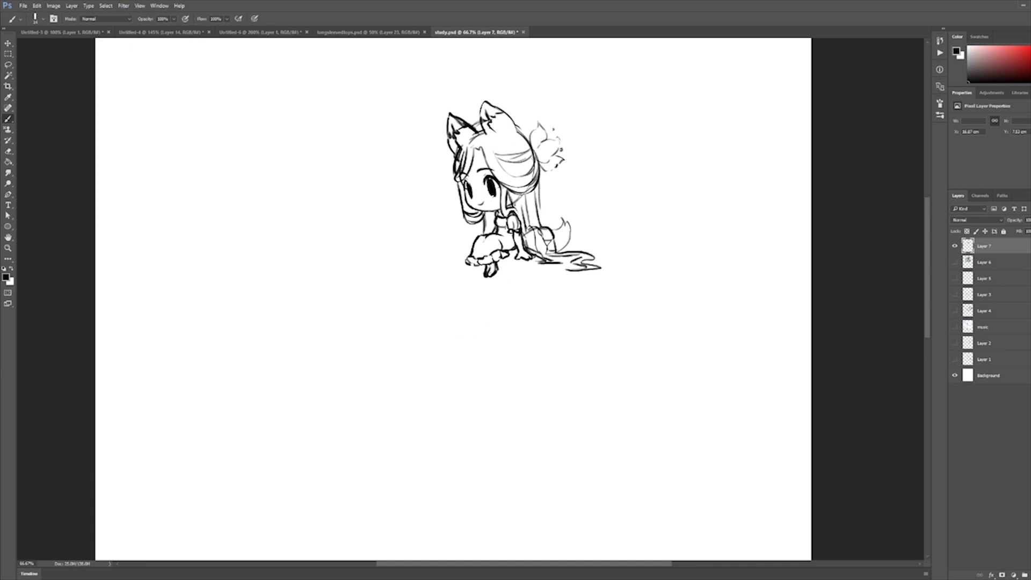
key(ctrl+z)
mouse_move(502, 260)
mouse_down()
mouse_move(531, 264)
mouse_move(568, 246)
mouse_move(499, 267)
mouse_move(450, 246)
mouse_move(450, 266)
mouse_move(621, 273)
mouse_up()
key(ctrl+z)
key(ctrl+z)
key(ctrl+z)
key(ctrl+z)
- Flip the whole character sketch horizontally
key(ctrl+t)
right_click(481, 179)
click(491, 339)
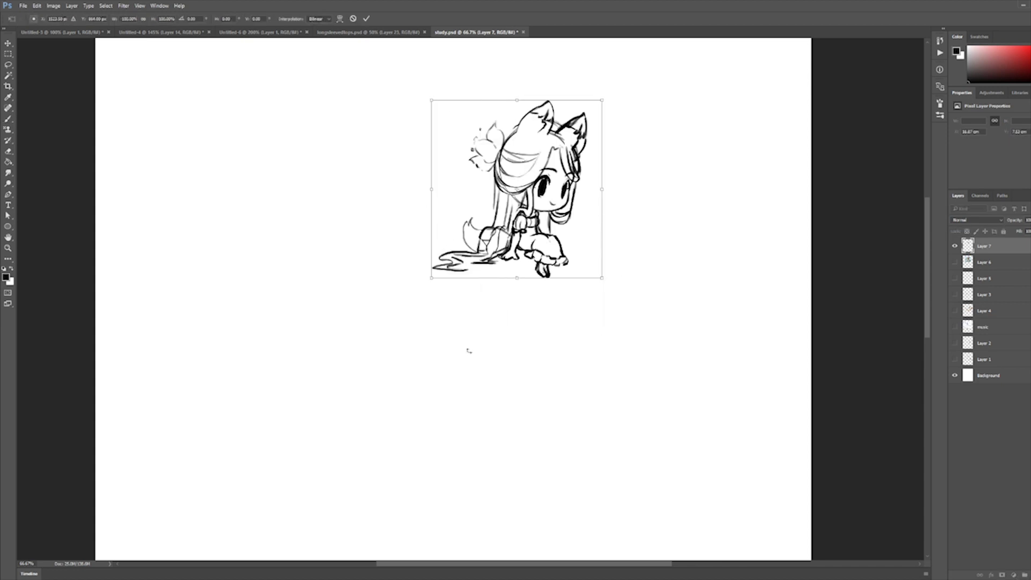
key(Return)
- Trim and redraw the outer end of the skirt's ruffled hem beside the foot
drag(556, 240, 563, 269)
click(7, 151)
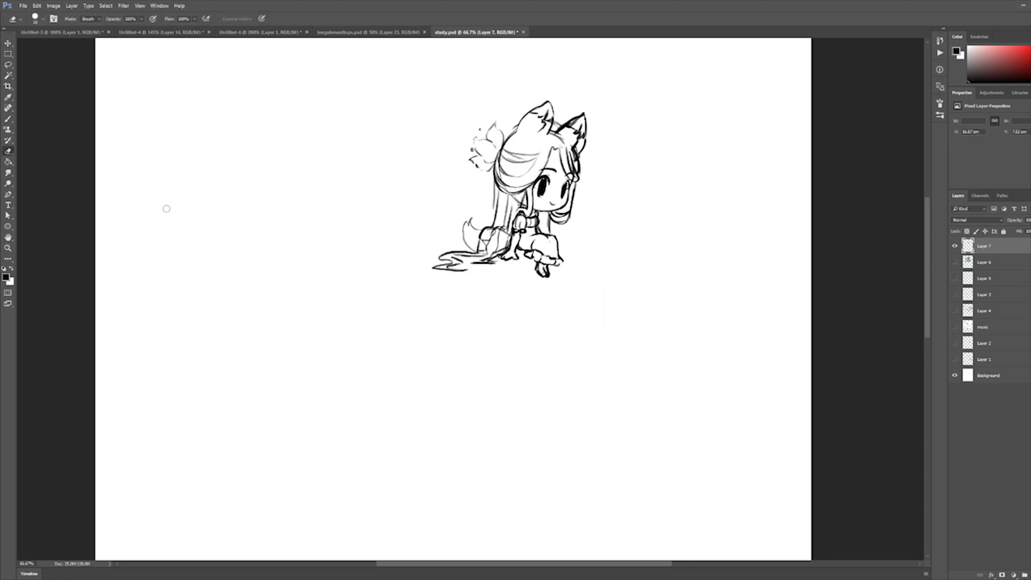
key(b)
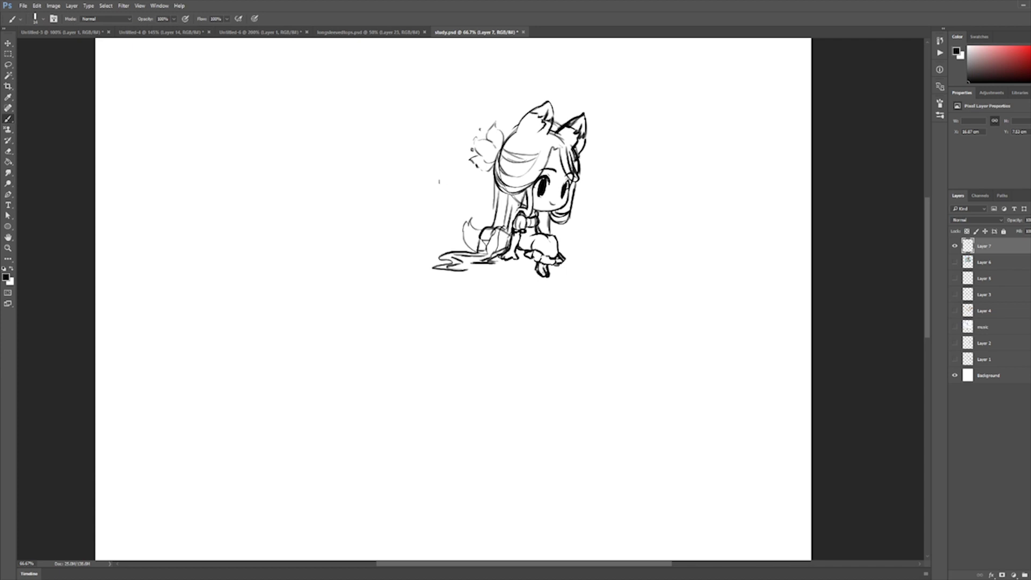
- Enlarge the character sketch, reposition it in the upper middle of the canvas and save study.psd
key(ctrl+t)
drag(602, 279, 714, 434)
drag(571, 325, 466, 290)
key(Return)
key(ctrl+s)
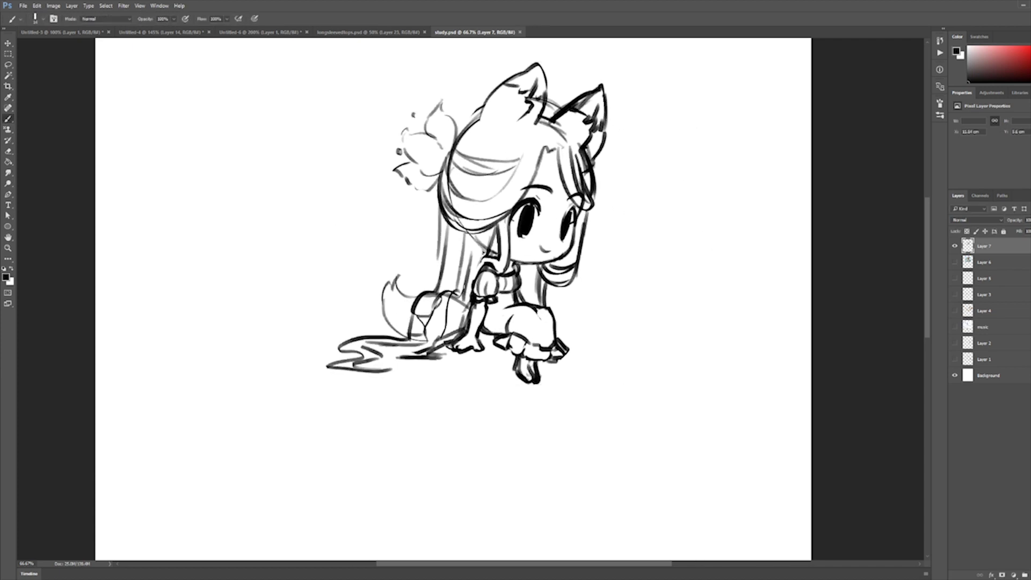
- Switch to study.psd in Clip Studio Paint and set the drawing colour to black
key(F8)
click(279, 551)
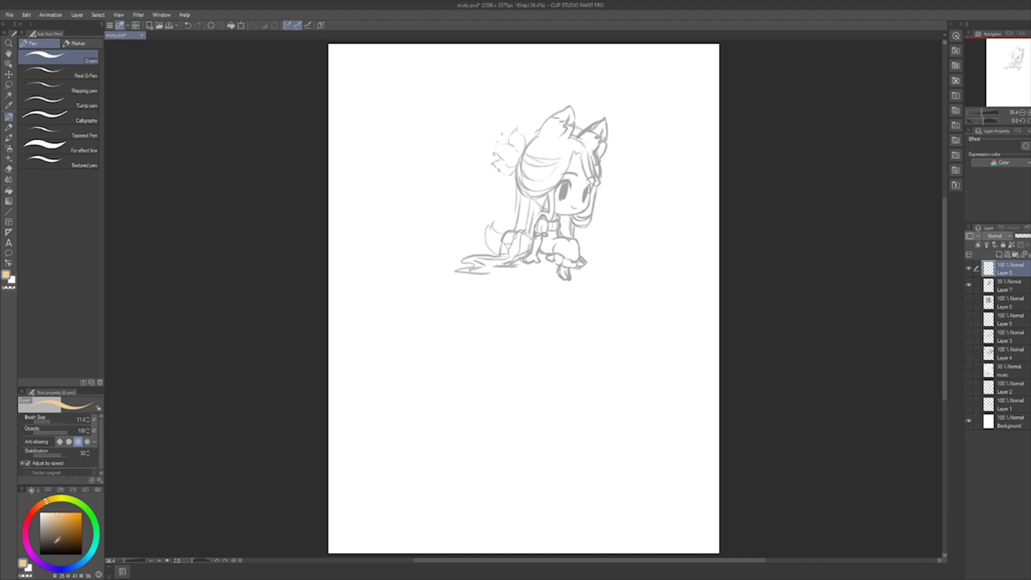
click(40, 554)
- Enlarge and reposition the faded sketch on Layer 7 so it spans most of the page width
click(1004, 285)
key(ctrl+t)
drag(623, 281, 718, 380)
drag(532, 300, 434, 269)
drag(620, 348, 695, 428)
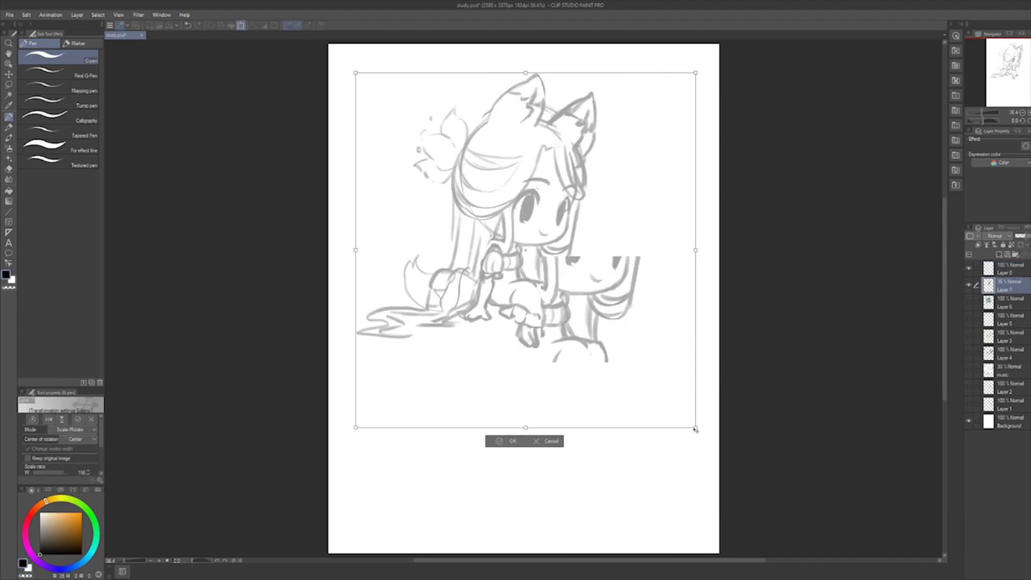
key(Return)
- Ink the swept-back side hair with curved strands over the sketch on Layer 8
mouse_move(597, 168)
mouse_down()
mouse_move(502, 252)
mouse_move(479, 198)
mouse_move(564, 195)
mouse_move(480, 197)
mouse_up()
mouse_move(575, 205)
mouse_down()
mouse_move(479, 200)
mouse_move(489, 181)
mouse_move(569, 188)
mouse_up()
key(ctrl+z)
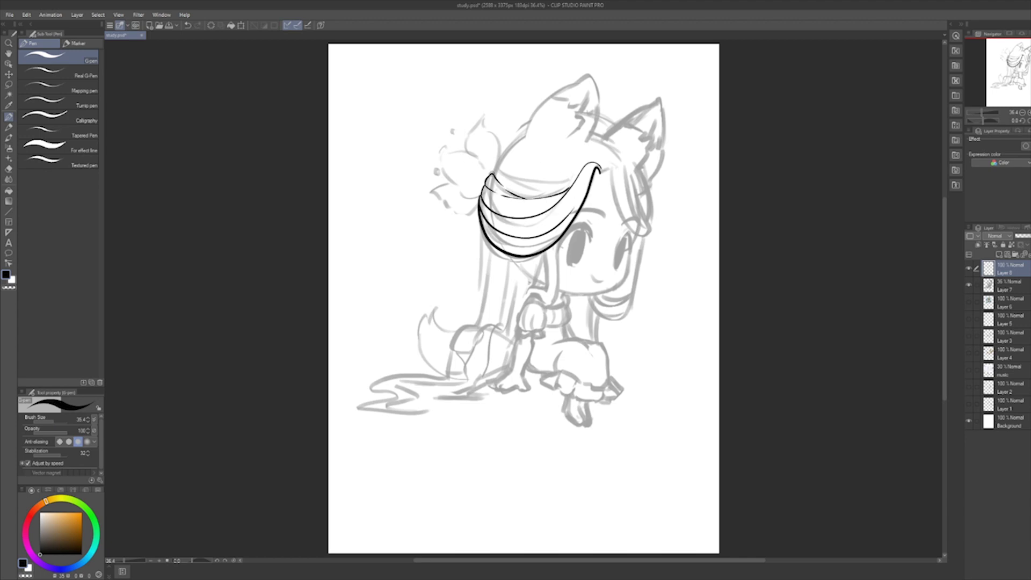
- Ink the crown, the nearer fox ear with its jagged fur tip and the first fringe lock
mouse_move(489, 174)
mouse_down()
mouse_move(568, 178)
mouse_move(588, 139)
mouse_up()
drag(585, 90, 575, 138)
drag(594, 112, 543, 98)
mouse_move(591, 130)
mouse_down()
mouse_move(614, 143)
mouse_move(655, 227)
mouse_up()
key(ctrl+z)
key(ctrl+z)
drag(629, 177, 648, 222)
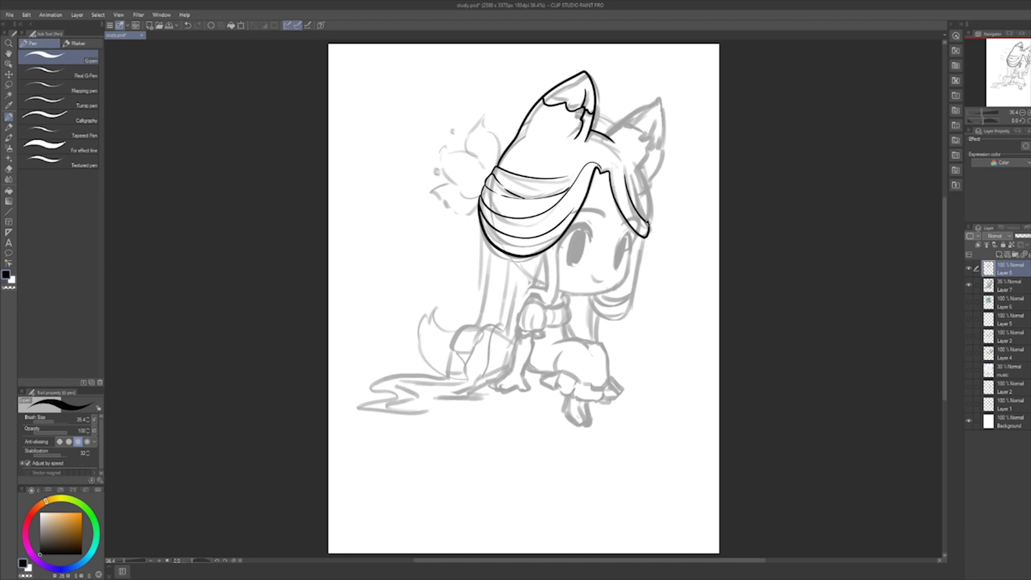
- Ink the outer fringe strands and the farther fox ear with its fur details
drag(638, 171, 648, 221)
mouse_move(607, 135)
mouse_down()
mouse_move(642, 107)
mouse_move(653, 188)
mouse_move(649, 146)
mouse_up()
drag(649, 110, 656, 148)
drag(618, 119, 664, 152)
mouse_move(579, 214)
mouse_down()
mouse_move(605, 217)
mouse_move(528, 295)
mouse_move(522, 329)
mouse_move(546, 328)
mouse_move(532, 330)
mouse_up()
mouse_move(534, 307)
mouse_down()
mouse_move(519, 332)
mouse_move(569, 308)
mouse_move(551, 326)
mouse_up()
mouse_move(561, 310)
mouse_down()
mouse_move(564, 321)
mouse_move(628, 251)
mouse_move(625, 279)
mouse_move(575, 294)
mouse_move(633, 242)
mouse_move(569, 295)
mouse_up()
key(ctrl+z)
key(ctrl+z)
key(ctrl+z)
key(ctrl+z)
key(ctrl+z)
- Ink the face outline, eyebrows and smile, and draw both eyes as solid black ovals
mouse_move(640, 231)
mouse_down()
mouse_move(620, 283)
mouse_move(562, 291)
mouse_move(602, 280)
mouse_up()
key(ctrl+z)
key(e)
key(p)
key(ctrl+z)
mouse_move(561, 245)
mouse_down()
mouse_move(590, 236)
mouse_move(572, 265)
mouse_move(567, 257)
mouse_up()
mouse_move(618, 244)
mouse_down()
mouse_move(628, 233)
mouse_move(631, 246)
mouse_up()
drag(615, 266, 622, 242)
- Ink the curling locks on both sides of the face and the puffed sleeve and neckline
mouse_move(577, 237)
mouse_down()
mouse_move(545, 289)
mouse_move(514, 309)
mouse_move(508, 333)
mouse_up()
drag(642, 240, 589, 301)
mouse_move(630, 259)
mouse_down()
mouse_move(626, 283)
mouse_move(600, 297)
mouse_up()
mouse_move(599, 293)
mouse_down()
mouse_move(623, 295)
mouse_move(612, 293)
mouse_up()
key(ctrl+z)
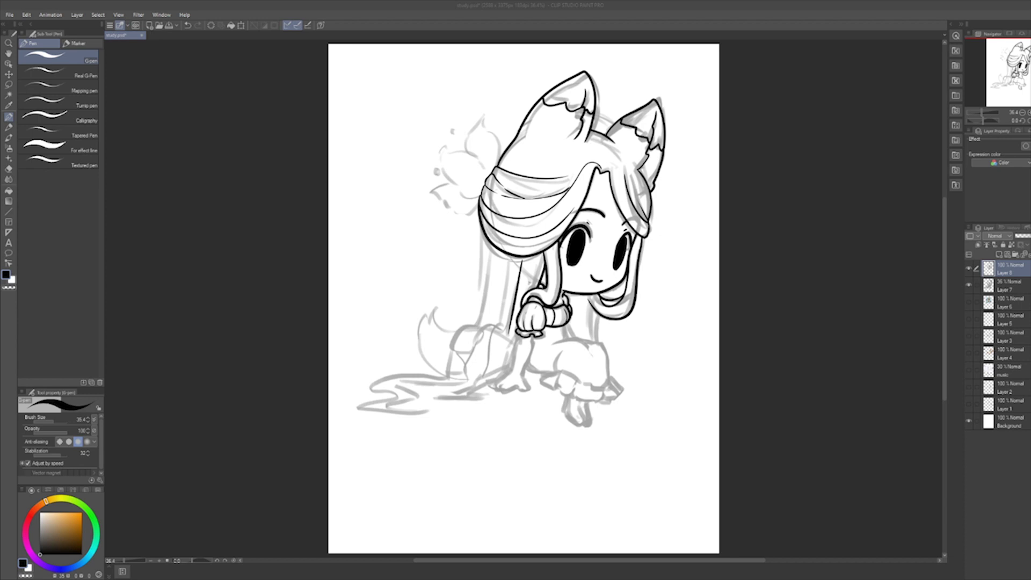
- Ink the long back hair down to the ground and the flower ornament with its small circles
drag(589, 298, 597, 341)
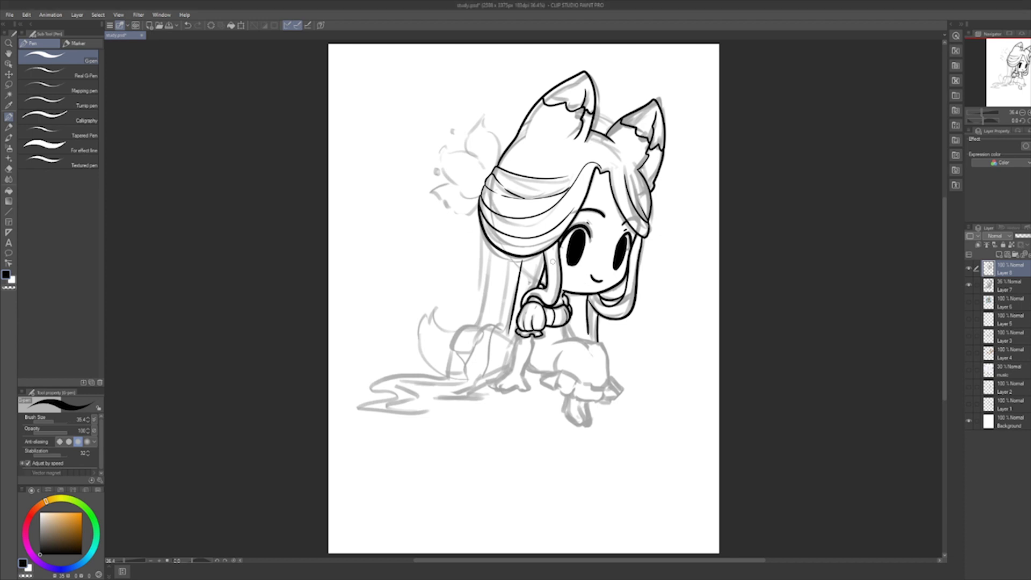
drag(482, 232, 472, 323)
mouse_move(500, 156)
mouse_down()
mouse_move(467, 129)
mouse_move(491, 170)
mouse_move(475, 198)
mouse_move(439, 170)
mouse_up()
drag(457, 136, 453, 137)
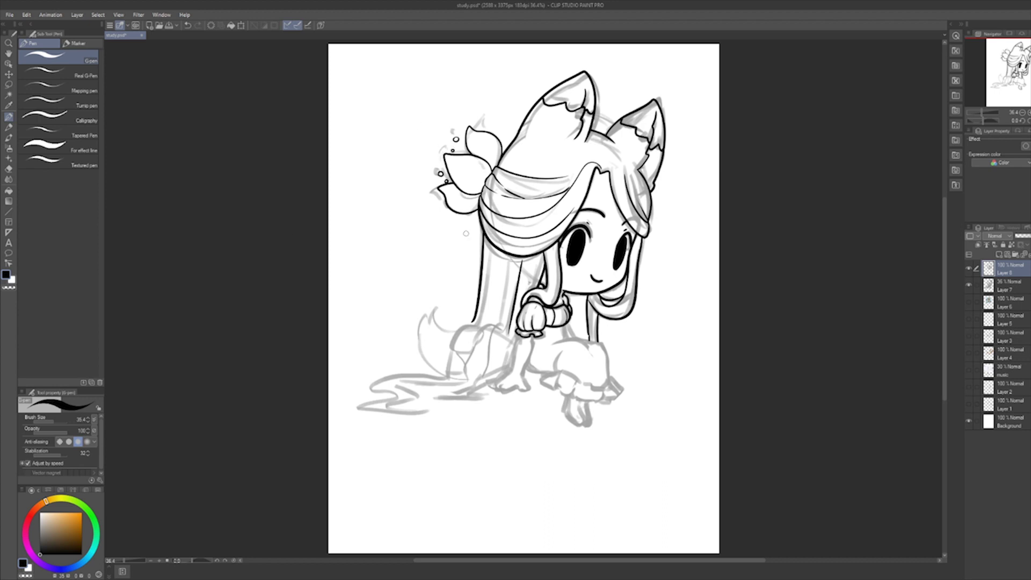
mouse_move(504, 330)
mouse_down()
mouse_move(463, 404)
mouse_move(445, 381)
mouse_move(503, 321)
mouse_up()
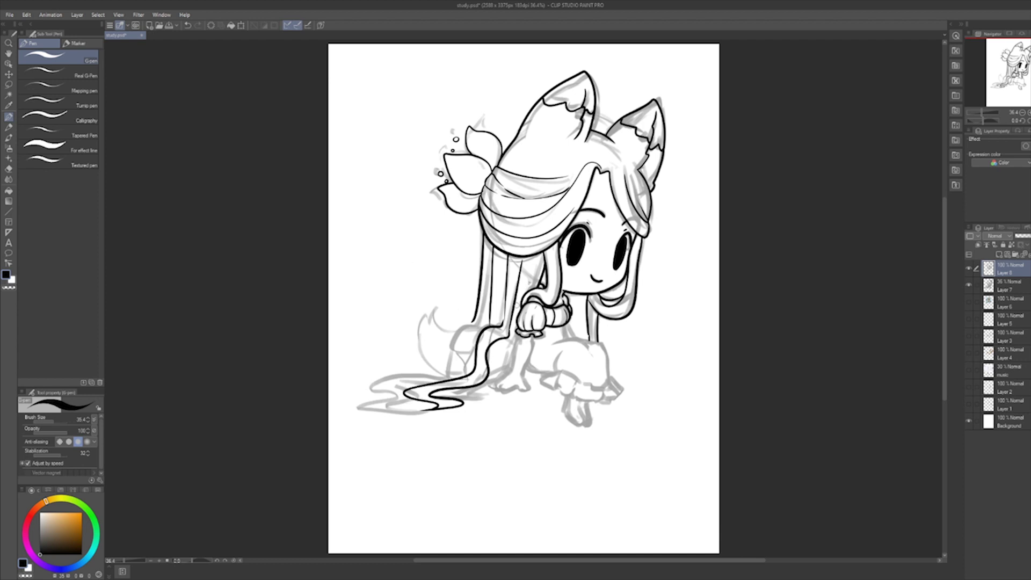
- Ink the supporting arm and hand, the ruffled dress and the bare feet
drag(514, 340, 513, 372)
mouse_move(532, 337)
mouse_down()
mouse_move(521, 389)
mouse_move(500, 385)
mouse_move(513, 370)
mouse_move(552, 371)
mouse_up()
mouse_move(551, 374)
mouse_down()
mouse_move(543, 379)
mouse_move(574, 394)
mouse_move(601, 402)
mouse_move(615, 382)
mouse_move(621, 393)
mouse_move(557, 372)
mouse_move(589, 338)
mouse_move(610, 378)
mouse_up()
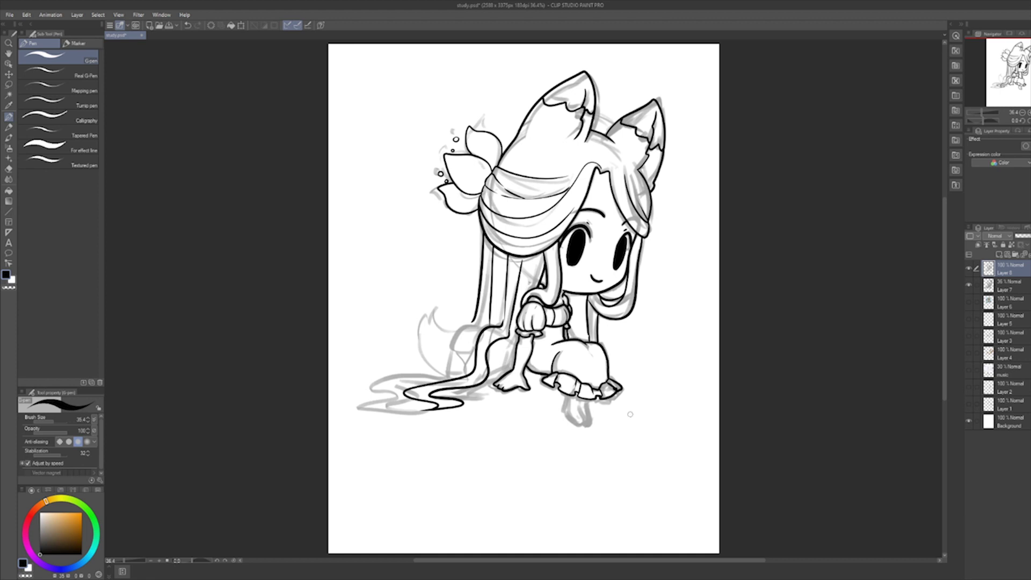
drag(583, 400, 580, 422)
drag(561, 397, 584, 423)
- Ink the fox tail and the remaining strands of long hair behind the body
drag(433, 312, 441, 371)
mouse_move(426, 316)
mouse_down()
mouse_move(458, 330)
mouse_move(449, 356)
mouse_move(365, 398)
mouse_move(436, 379)
mouse_up()
drag(481, 331, 458, 376)
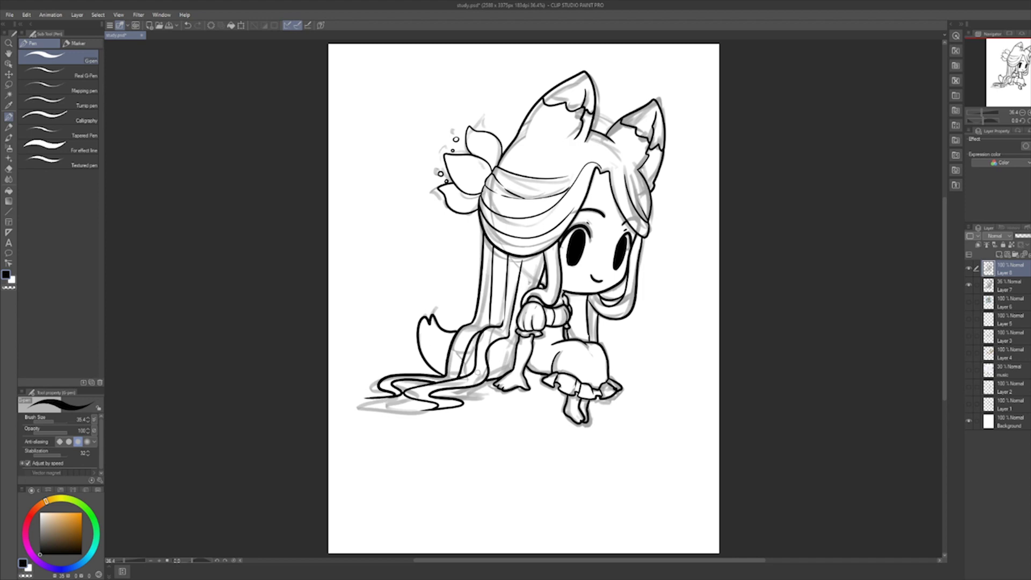
drag(502, 337, 516, 342)
drag(516, 295, 510, 340)
drag(577, 296, 581, 339)
- Hide the Layer 7 sketch and add a new layer directly beneath the line art
click(969, 284)
click(1007, 288)
key(ctrl+shift+n)
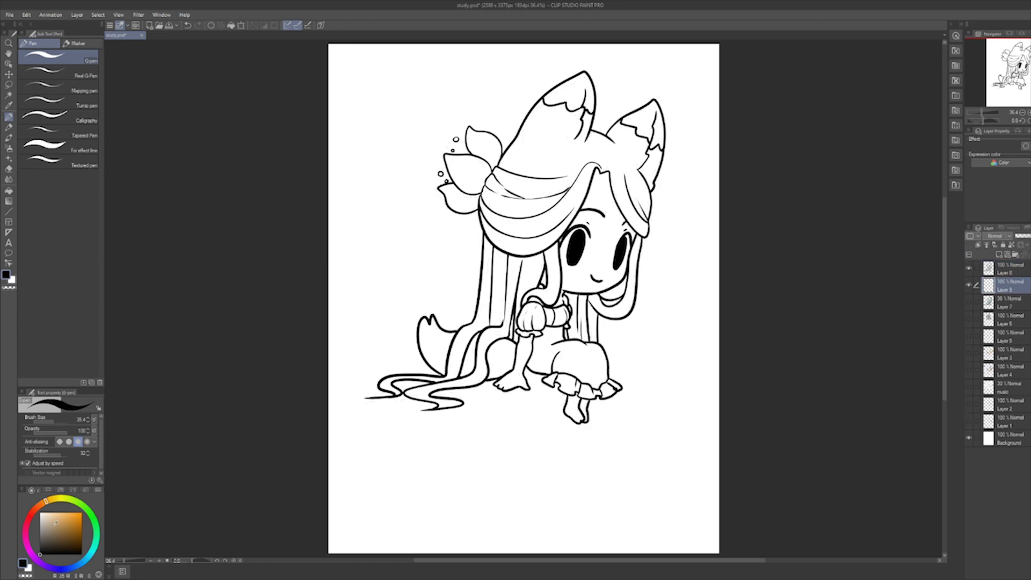
- Fill the face, neck, arm and feet with a pale peach skin colour
click(48, 513)
key(g)
click(596, 252)
click(542, 282)
click(562, 301)
click(525, 348)
click(574, 411)
click(583, 409)
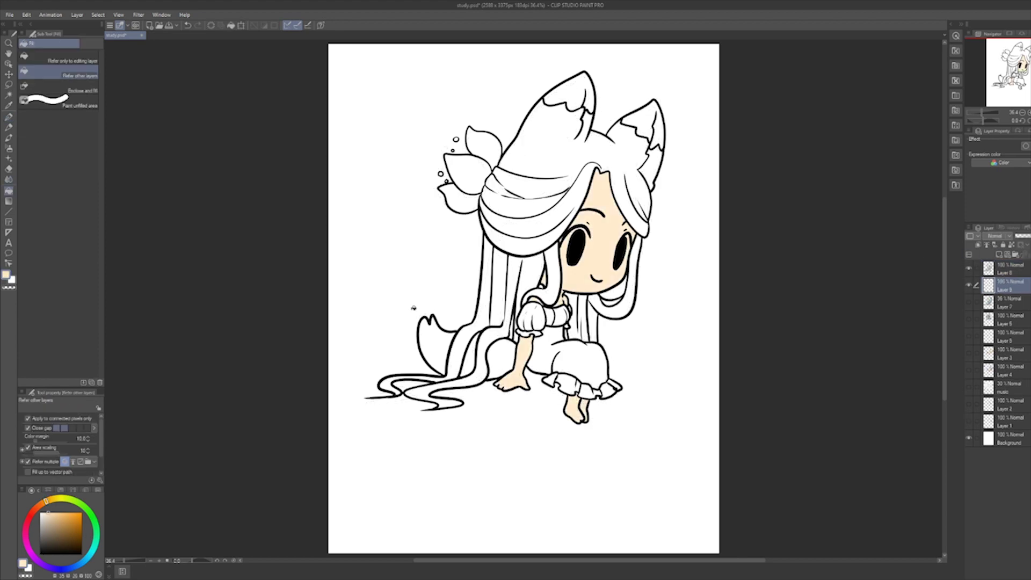
- Fill the farther foot with a darker orange skin shadow and try the same fill on the neck
click(9, 116)
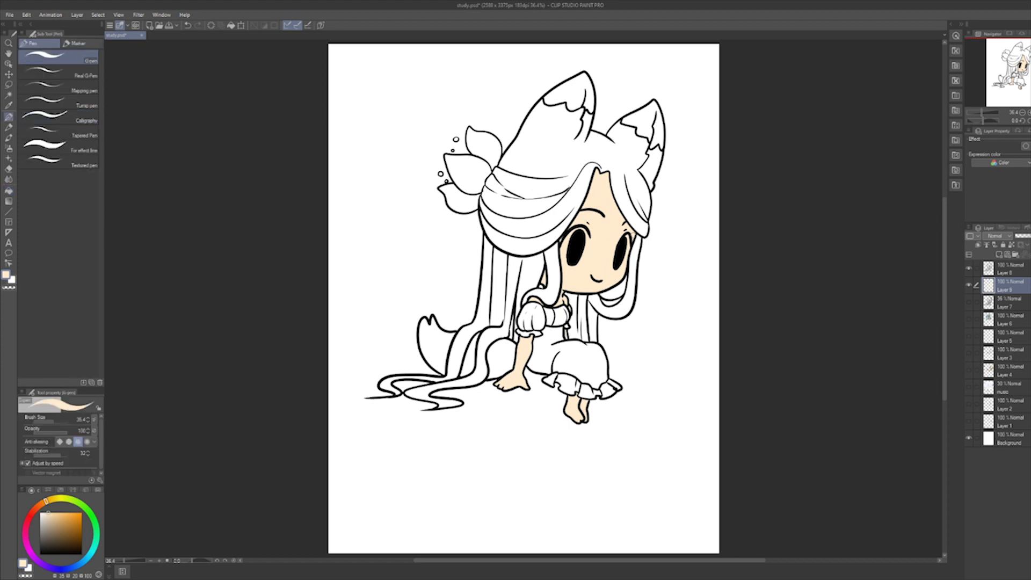
click(59, 518)
click(38, 506)
key(g)
click(584, 409)
click(562, 298)
key(ctrl+z)
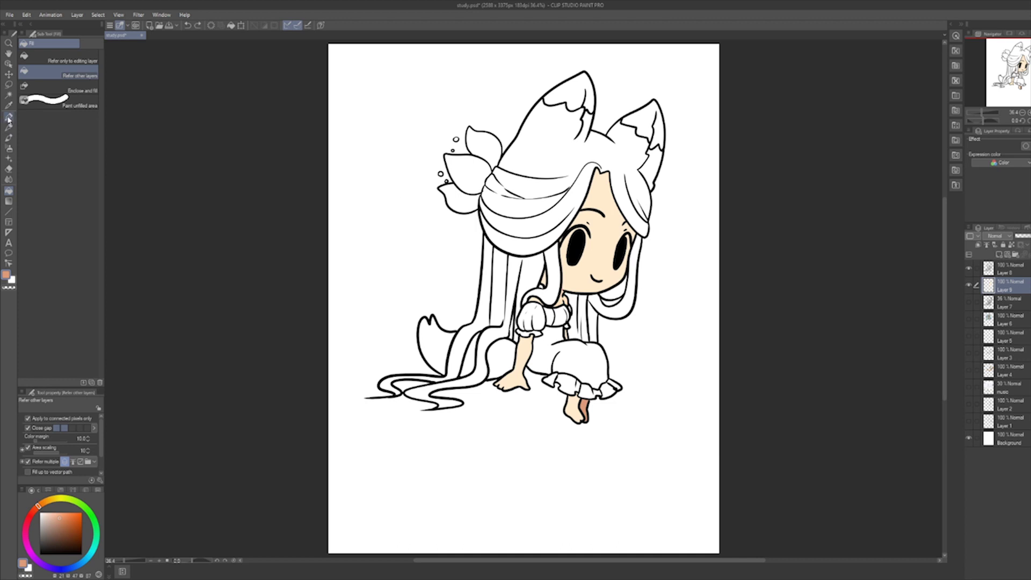
- Paint orange skin shadows on the neck, above the eyes and under the fringe with the G-pen
click(9, 118)
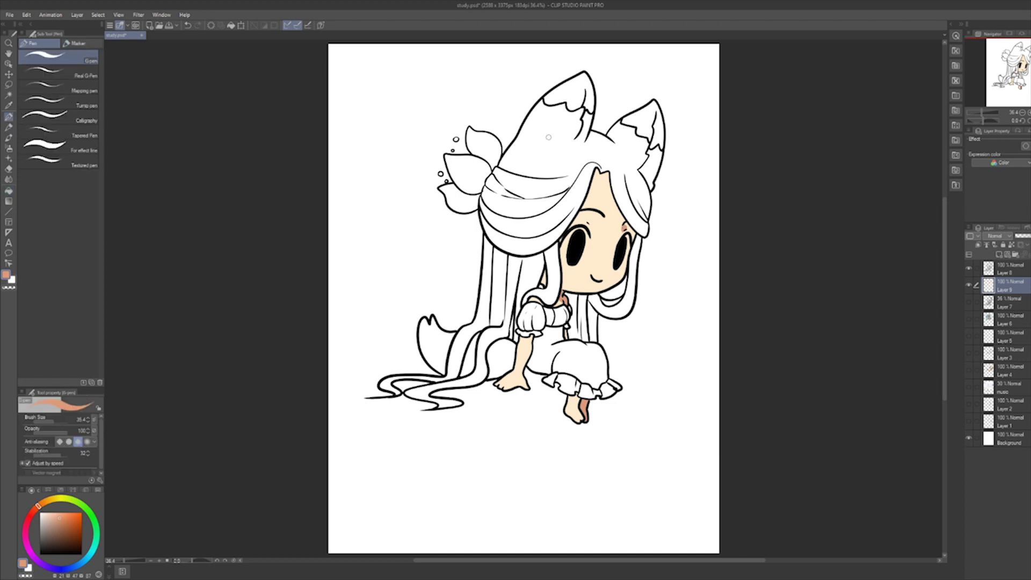
drag(587, 221, 592, 221)
key(x)
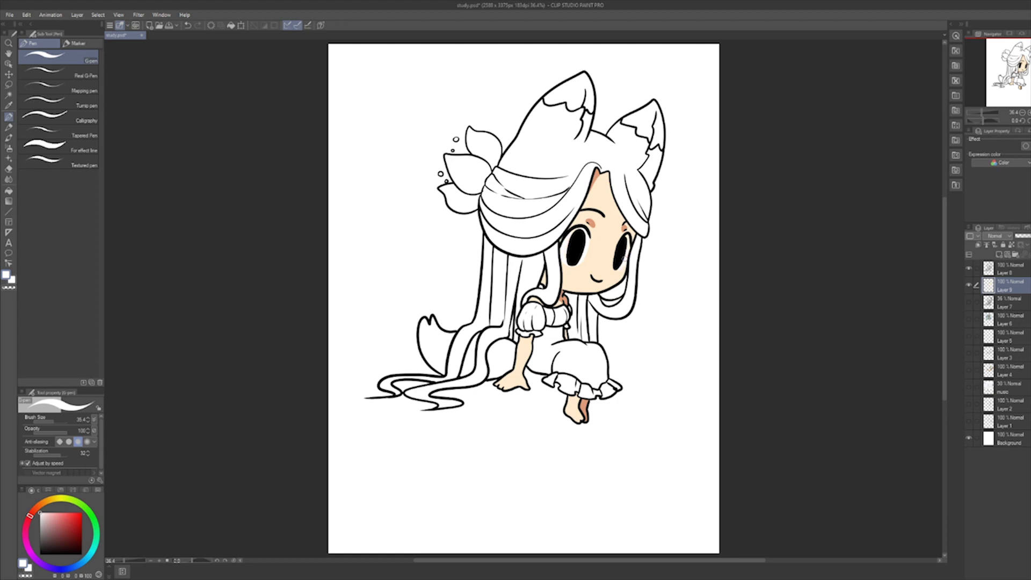
- Fill the hair on both sides, the fox ears and the flower petals behind the head with bright red
click(549, 129)
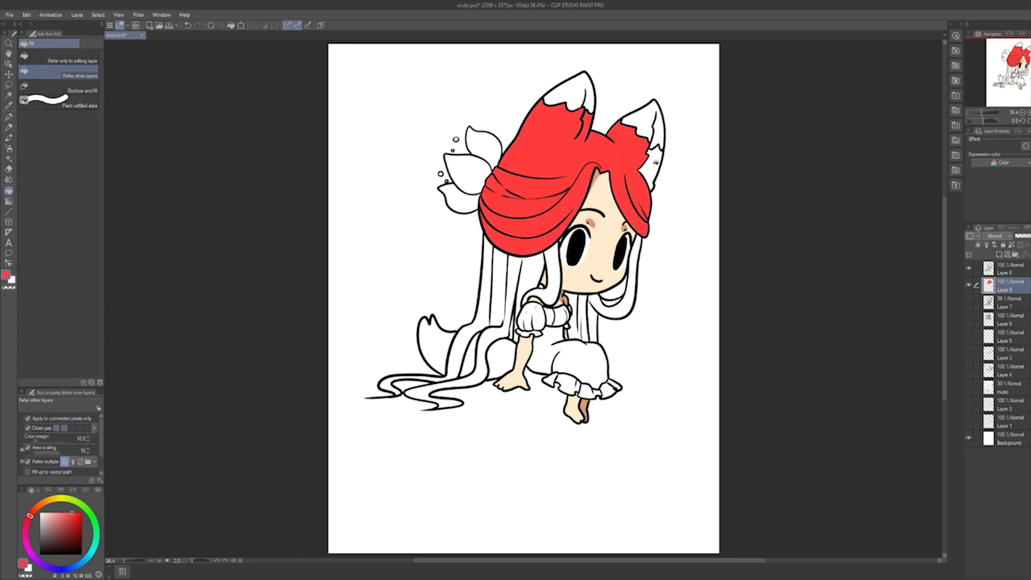
click(655, 162)
click(514, 290)
click(486, 290)
click(502, 357)
click(470, 351)
click(517, 329)
click(541, 273)
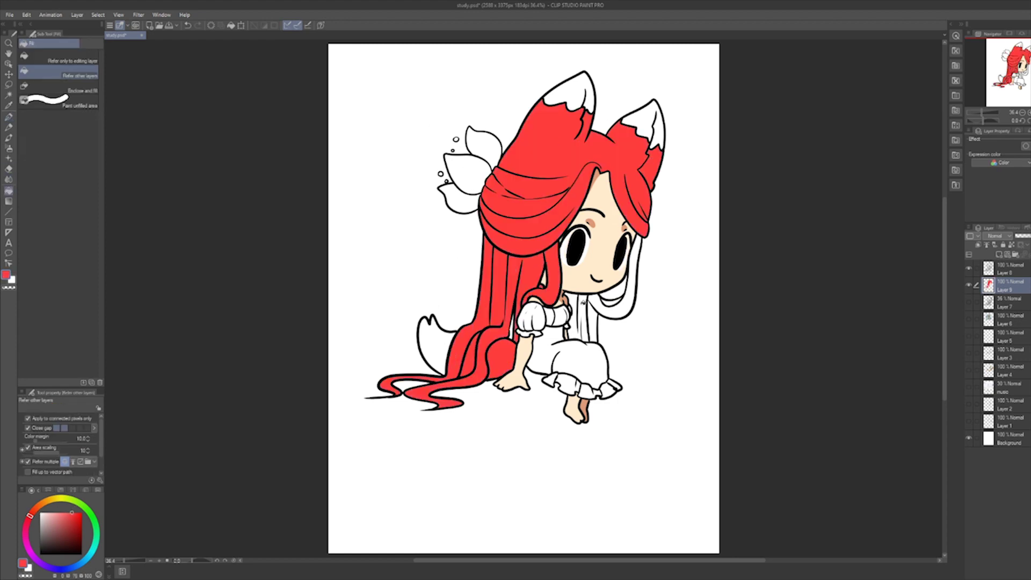
click(628, 279)
click(588, 322)
click(448, 179)
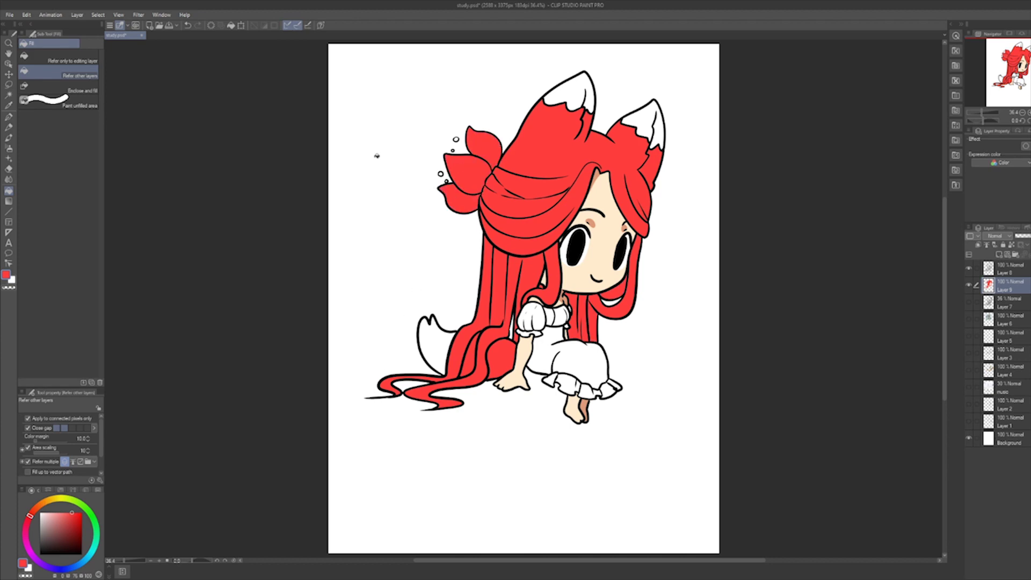
- Fill the tips of both fox ears with dark maroon
click(63, 537)
click(566, 92)
click(644, 122)
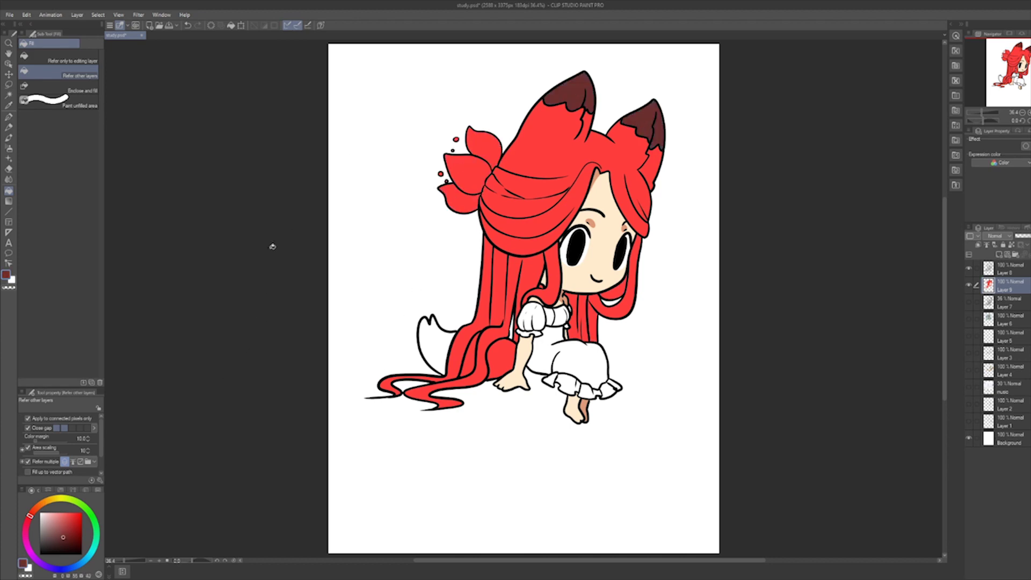
- Fill the tail tip behind the hair with a very pale pink, replacing the first fill attempt
click(46, 514)
click(434, 344)
key(ctrl+z)
click(43, 512)
click(435, 344)
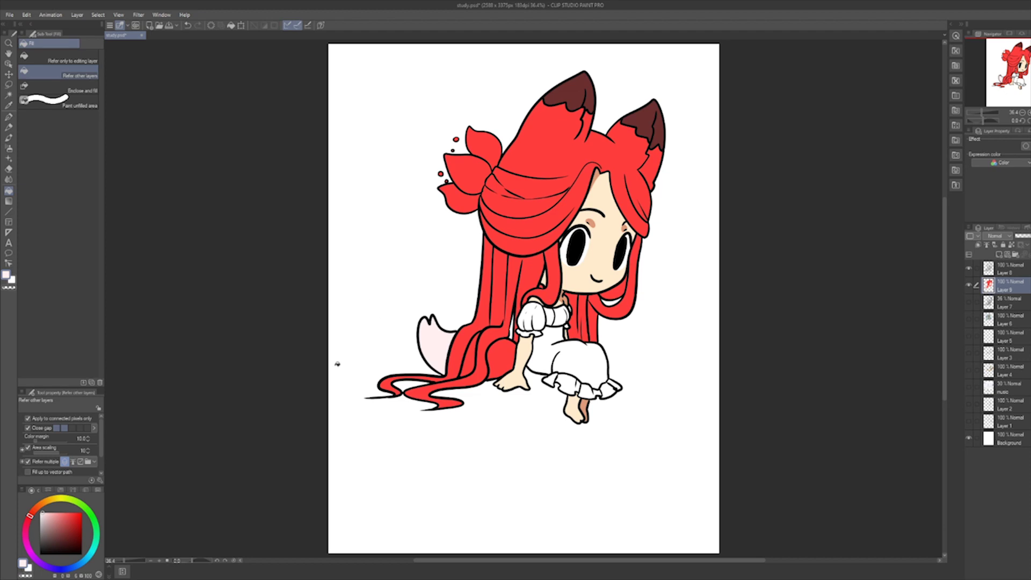
- Paint yellow-orange tips on the three red flower petals with the G-pen
click(46, 500)
click(78, 512)
click(9, 117)
mouse_move(460, 158)
mouse_down()
mouse_move(457, 174)
mouse_move(458, 157)
mouse_move(451, 168)
mouse_up()
mouse_move(485, 137)
mouse_down()
mouse_move(471, 149)
mouse_move(472, 139)
mouse_up()
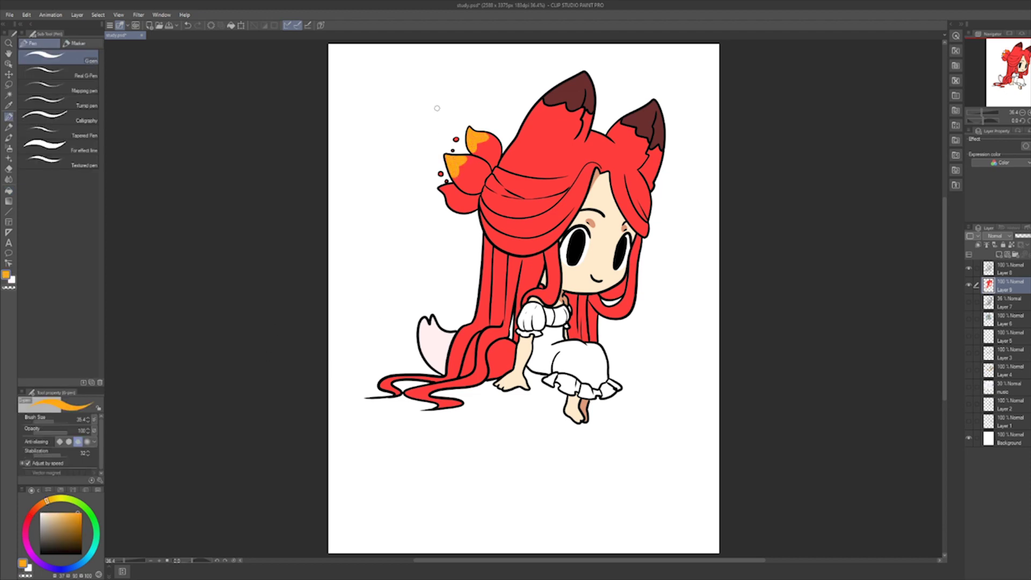
drag(457, 186, 449, 193)
- Fill the dress bodice, sleeve and skirt with orange
click(8, 191)
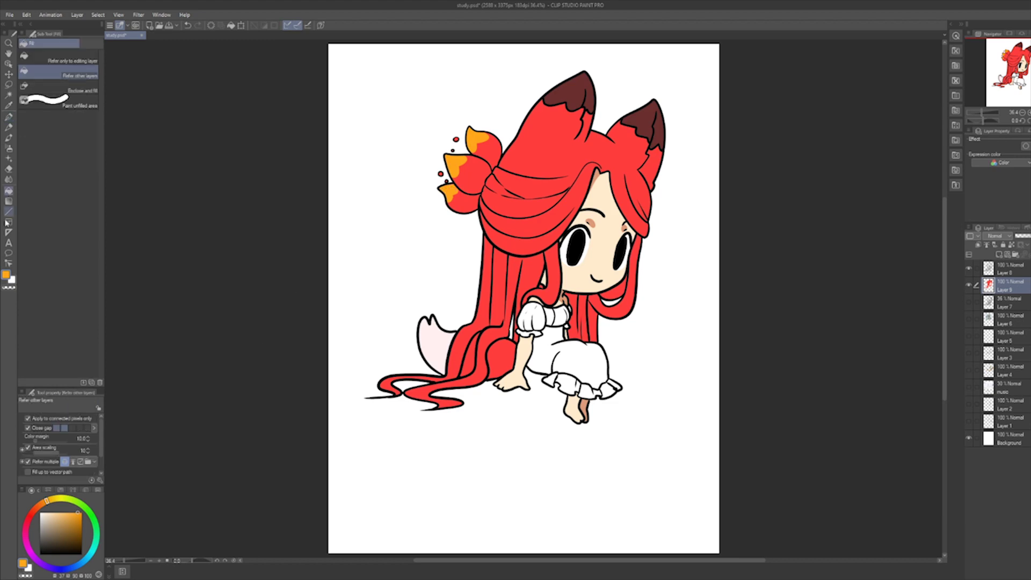
click(41, 505)
click(71, 514)
click(569, 365)
click(558, 314)
click(529, 318)
click(567, 382)
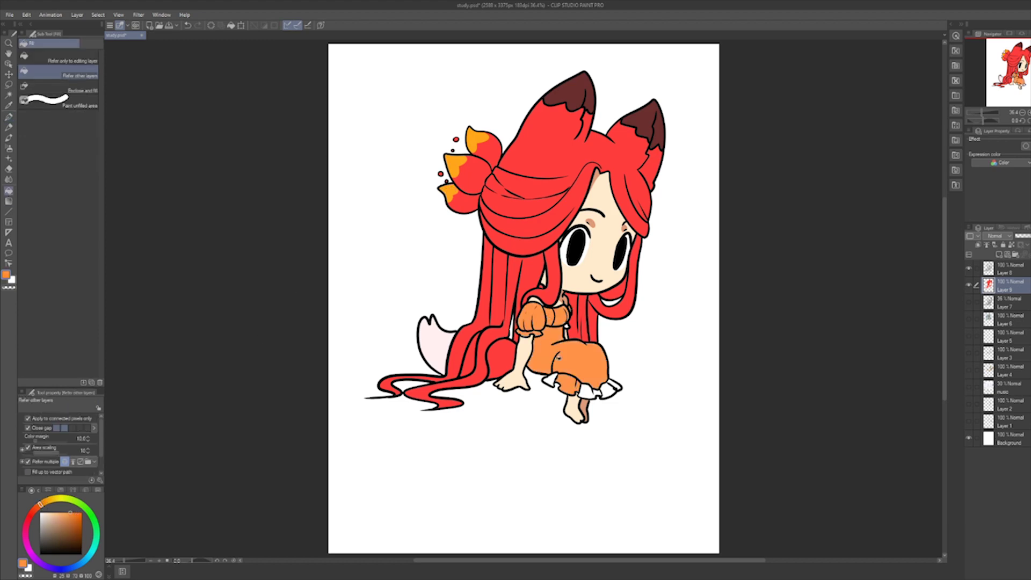
- Fill the ruffles along the skirt hem and the sleeve cuff with golden yellow
drag(49, 502, 52, 500)
click(561, 384)
click(596, 390)
click(614, 384)
click(528, 333)
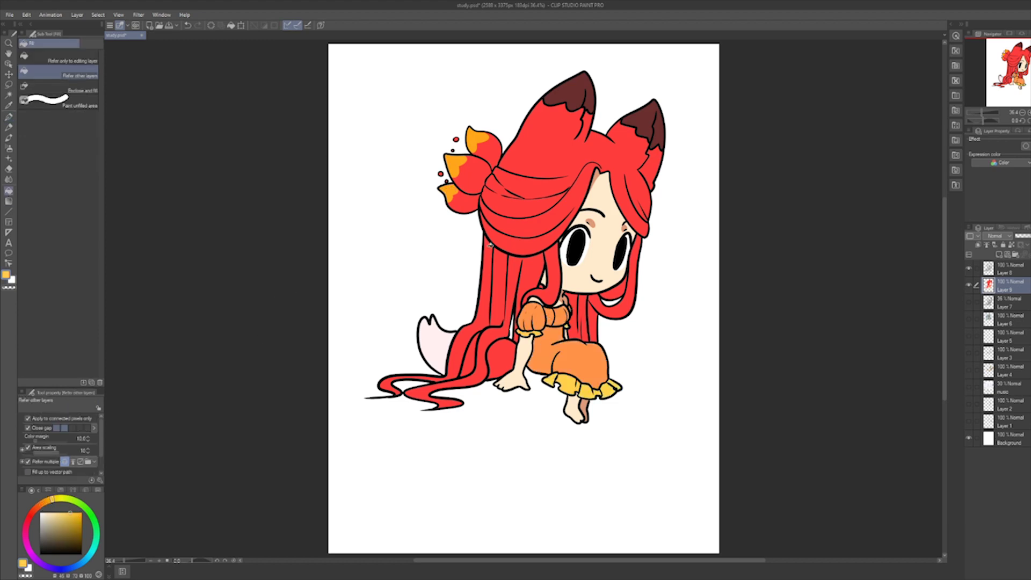
- Draw a yellow boundary across the skirt, fill the part below it yellow and add yellow to the sleeve top
click(9, 117)
drag(582, 342, 552, 363)
click(9, 191)
click(580, 368)
click(9, 117)
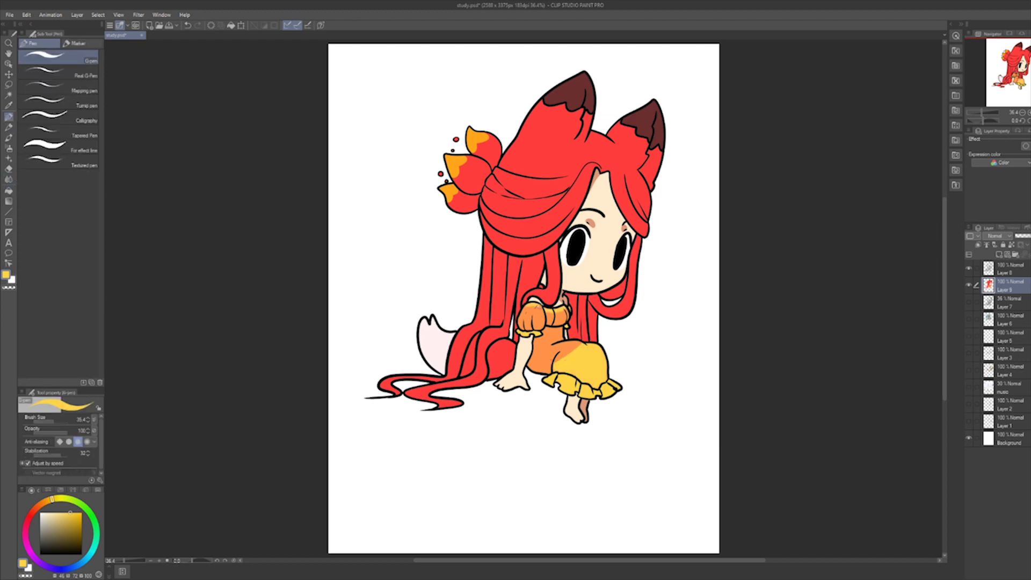
alt+click(532, 307)
- Fill the hair strands on the far side of the face and behind the body with dark red
click(9, 191)
alt+click(484, 353)
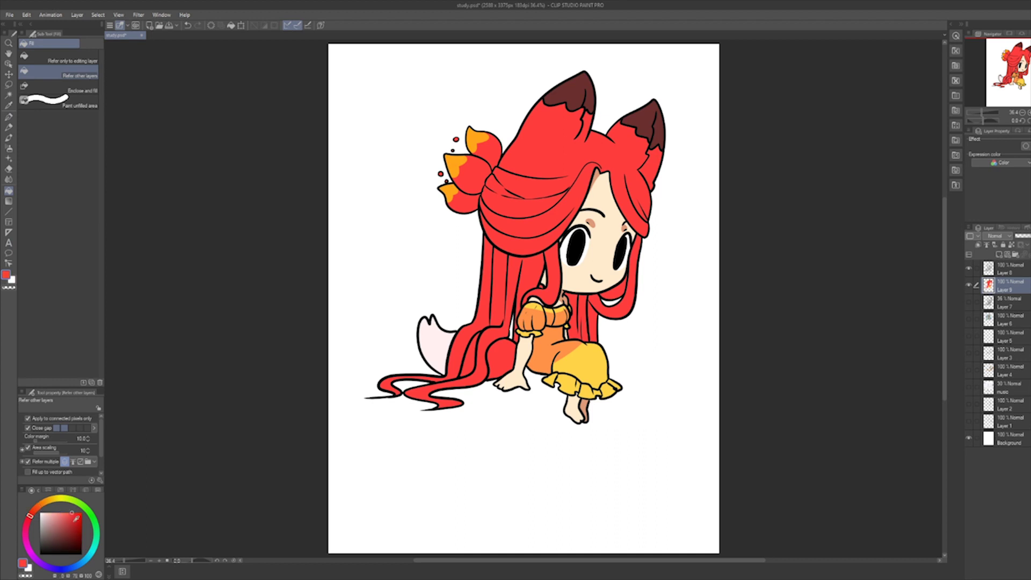
click(76, 528)
click(577, 322)
click(592, 328)
click(626, 303)
click(612, 292)
key(p)
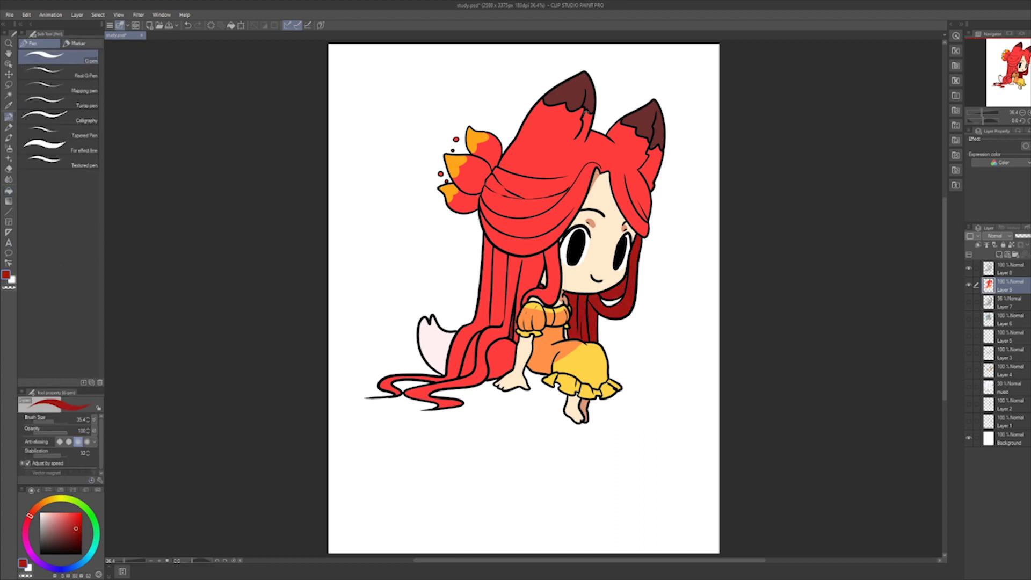
- Shade the side of the farther ear with dark red and its tip with an even darker maroon
click(9, 190)
click(649, 169)
click(68, 540)
key(p)
key(g)
click(656, 125)
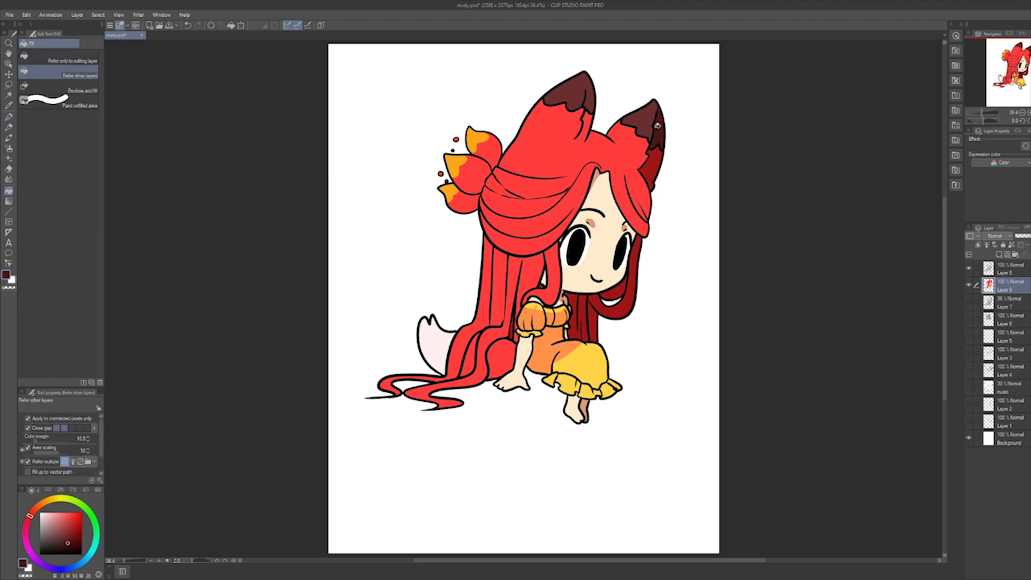
alt+click(542, 349)
key(p)
alt+click(462, 371)
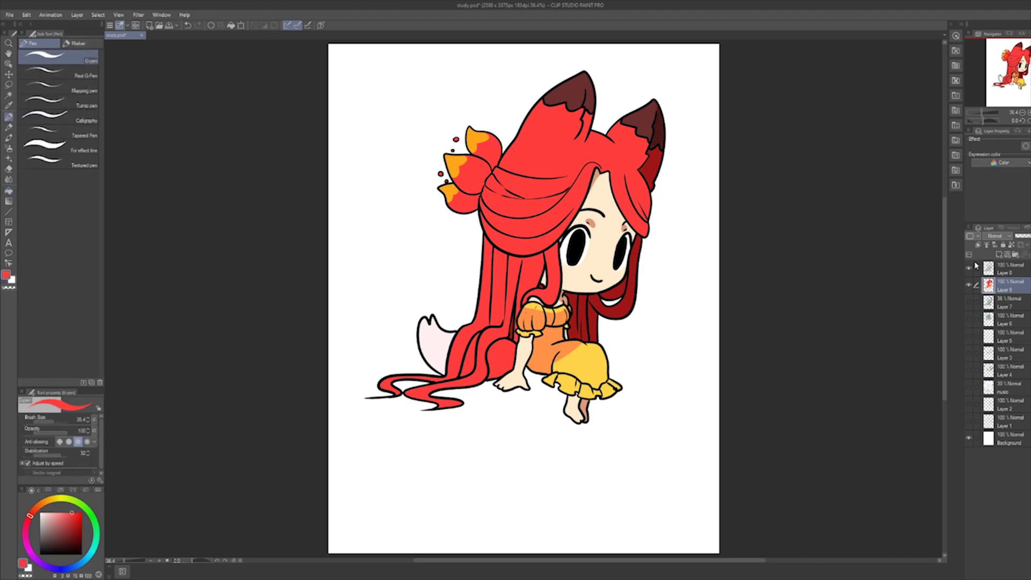
- Lock the line art layer's transparent pixels and recolour the mouth and the line between the feet reddish brown
click(1000, 267)
click(1010, 244)
alt+click(591, 223)
alt+click(585, 219)
drag(591, 276, 602, 281)
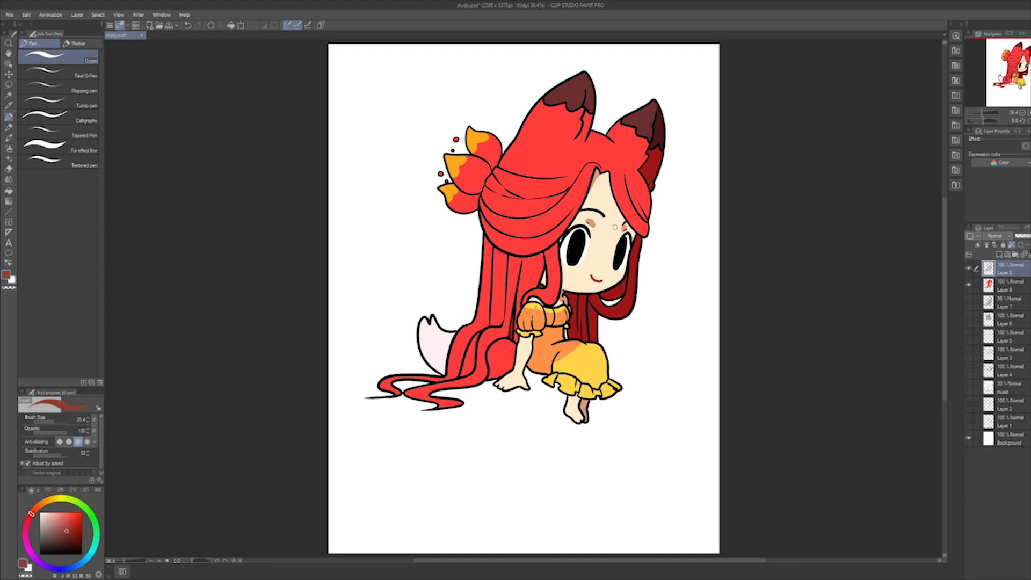
drag(577, 401, 584, 418)
- Paint the lower parts of both eyes red as irises and dot small white highlights on them
click(76, 521)
mouse_move(569, 247)
mouse_down()
mouse_move(573, 260)
mouse_move(616, 267)
mouse_move(578, 247)
mouse_up()
alt+click(616, 306)
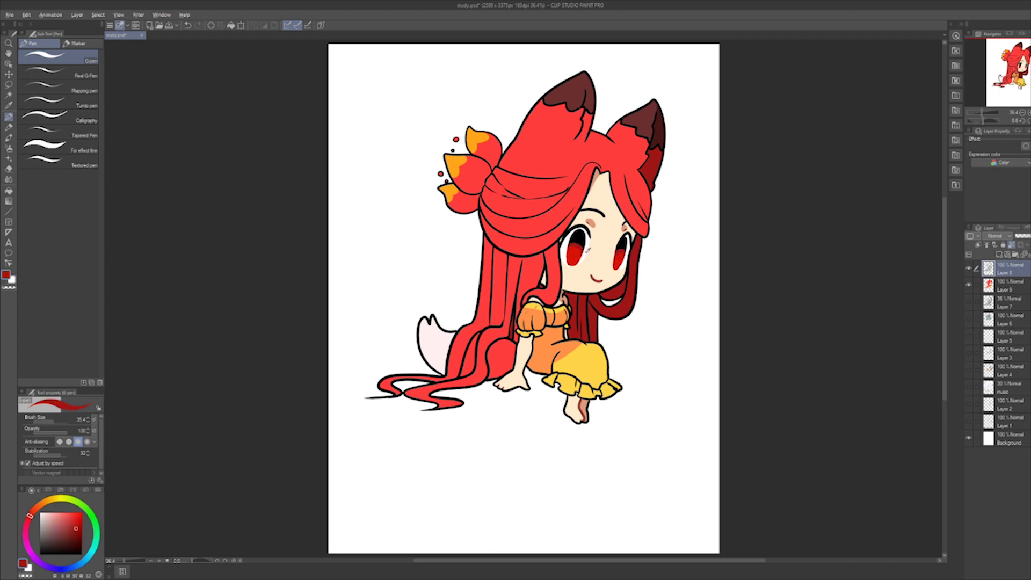
key(x)
click(571, 261)
click(615, 265)
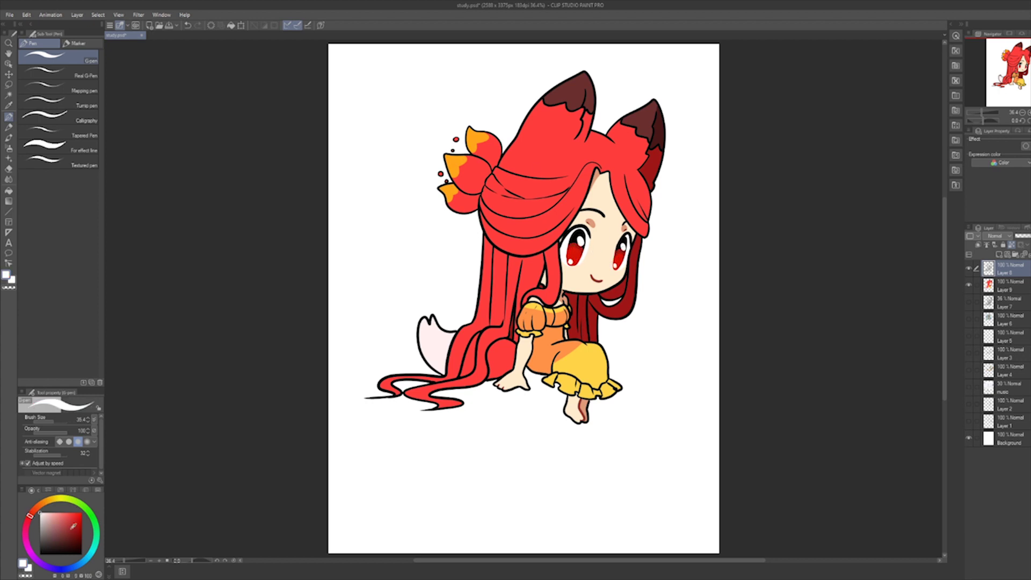
- Paint black pupils over the red irises and add larger white highlights in the upper part of both eyes
click(62, 513)
alt+click(579, 237)
drag(576, 245, 619, 254)
alt+click(570, 261)
click(623, 247)
click(580, 241)
- Recolour the inner lines of the dress dark brown and the inner hair lines dark red
alt+click(540, 346)
click(75, 537)
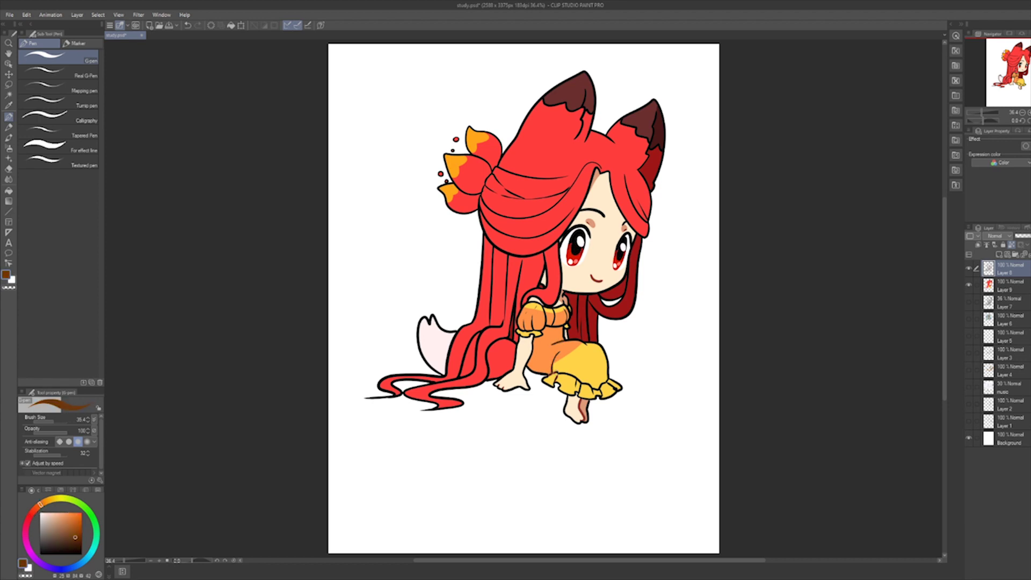
drag(606, 383, 617, 390)
alt+click(602, 306)
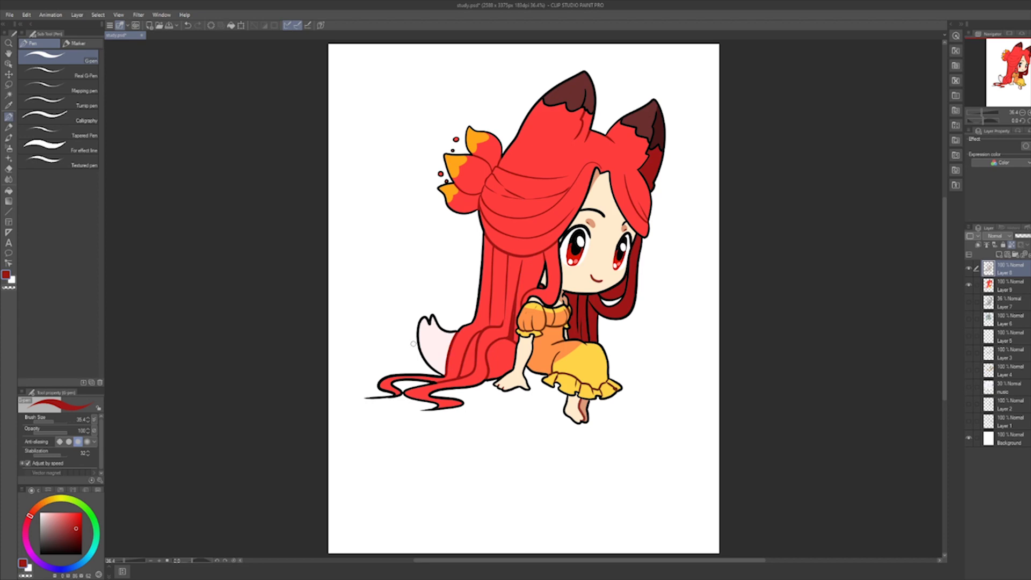
- Paint light red blush marks under both eyes on the colour layer, Layer 9
click(1003, 285)
alt+click(575, 261)
mouse_move(564, 270)
mouse_down()
mouse_move(570, 248)
mouse_move(568, 258)
mouse_up()
- Touch up both eyes with black on the line art layer and recolour the eyebrow dark red
click(1003, 271)
alt+click(575, 241)
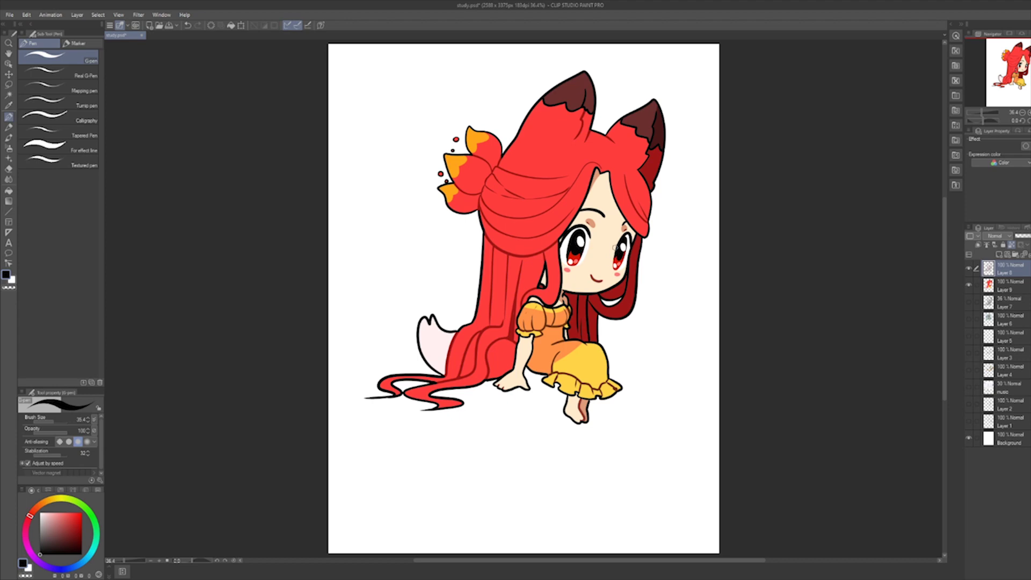
alt+click(593, 318)
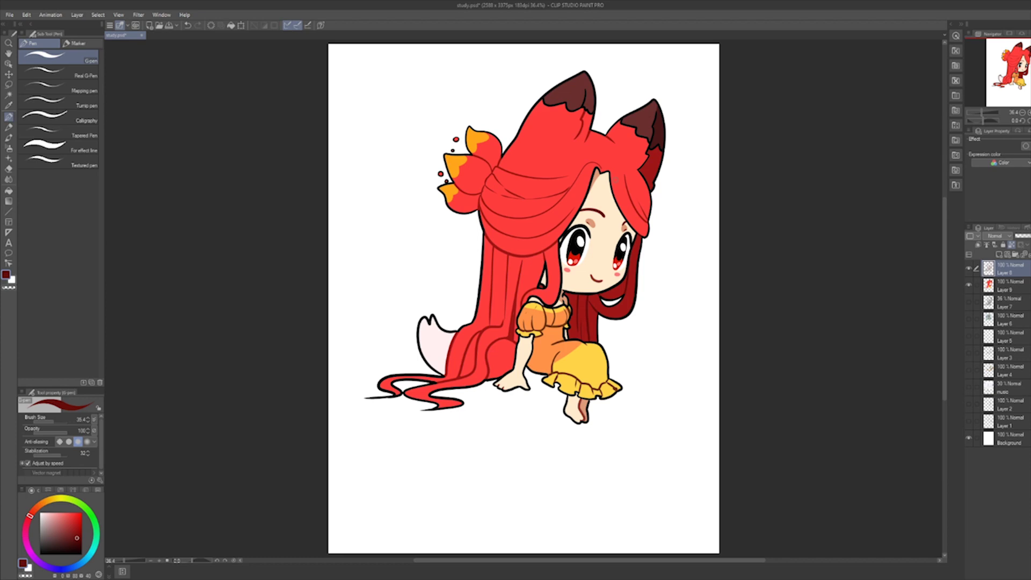
alt+click(589, 216)
- Add a new layer beneath the colour layer and paint a dusty pink ground shadow under the hair and skirt
click(1007, 303)
click(998, 254)
click(50, 517)
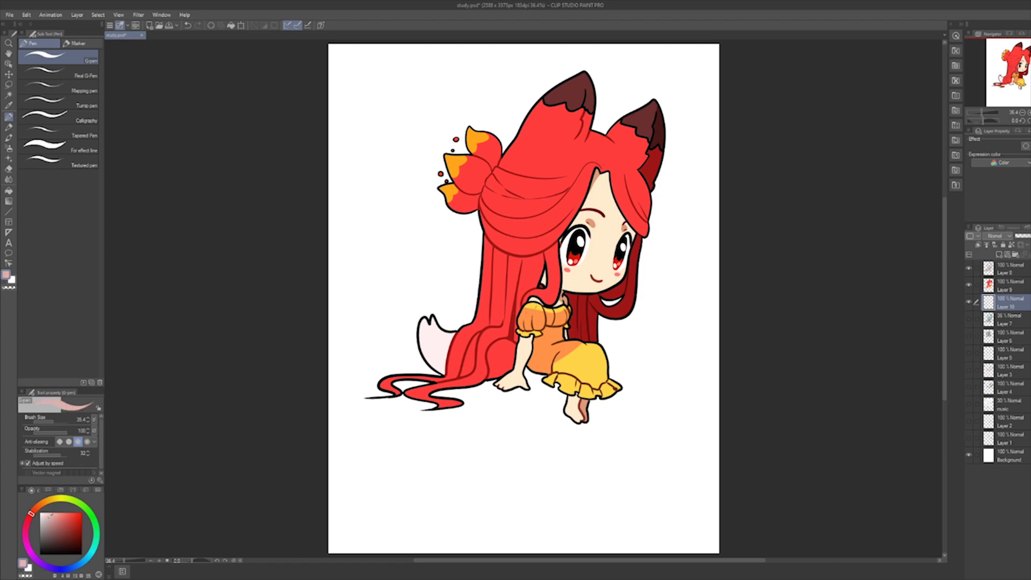
drag(539, 386, 362, 398)
mouse_move(429, 383)
mouse_down()
mouse_move(391, 390)
mouse_move(443, 368)
mouse_move(513, 394)
mouse_move(542, 380)
mouse_up()
drag(610, 369, 618, 378)
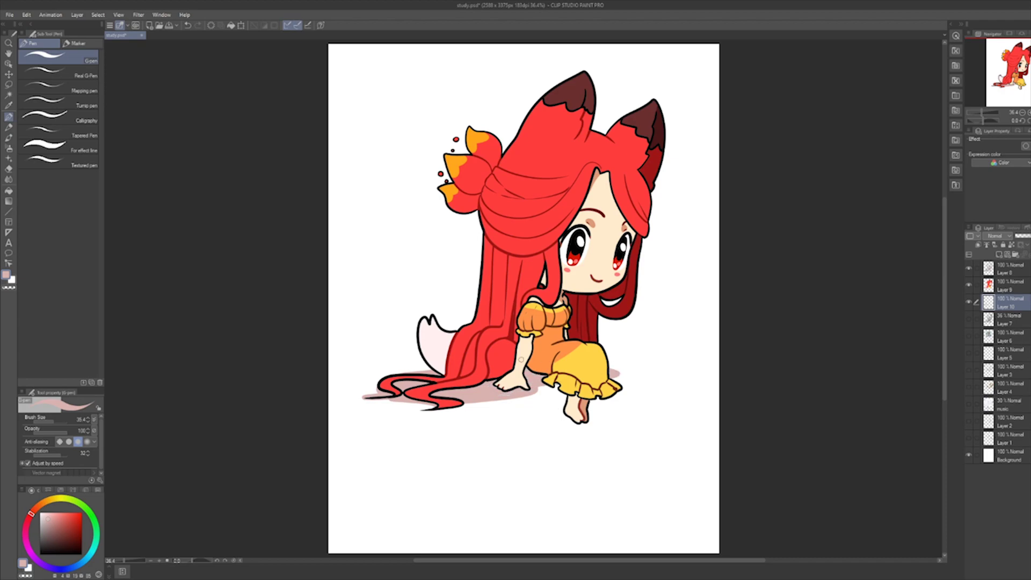
- Paint the shadow by the feet and write the artist's signature in dusty pink below the hair
drag(562, 395, 563, 411)
drag(473, 406, 494, 415)
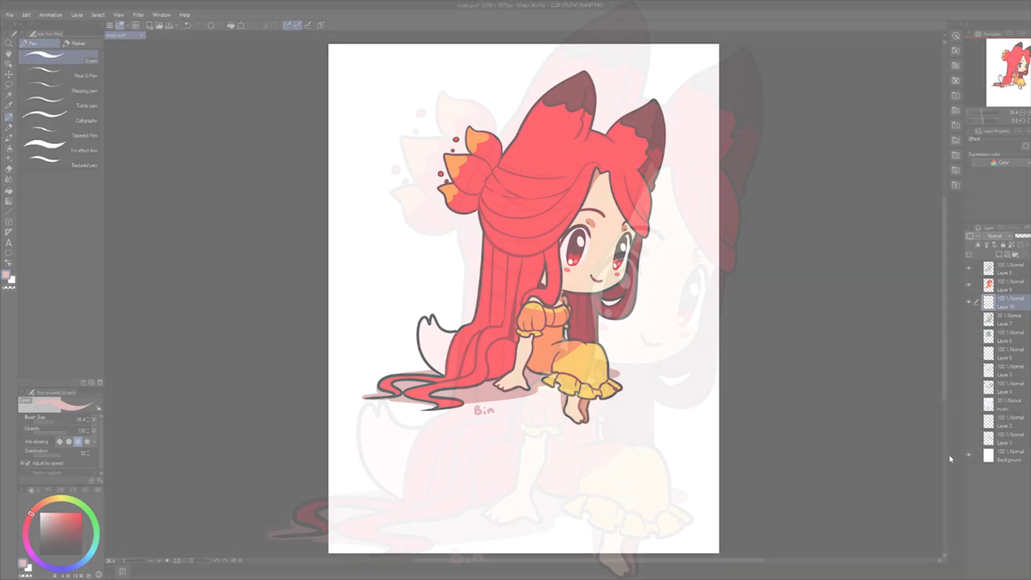